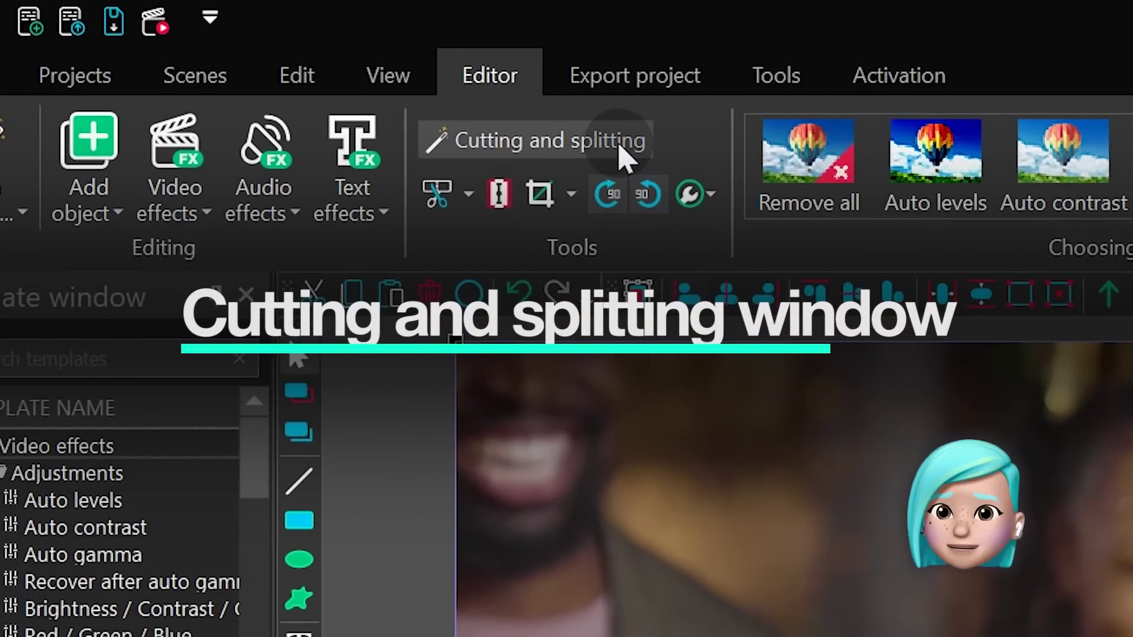
Mark a 2.143–5.392 s cut area on the party clip and add a split marker near 4.257 s.
left_click(640, 148)
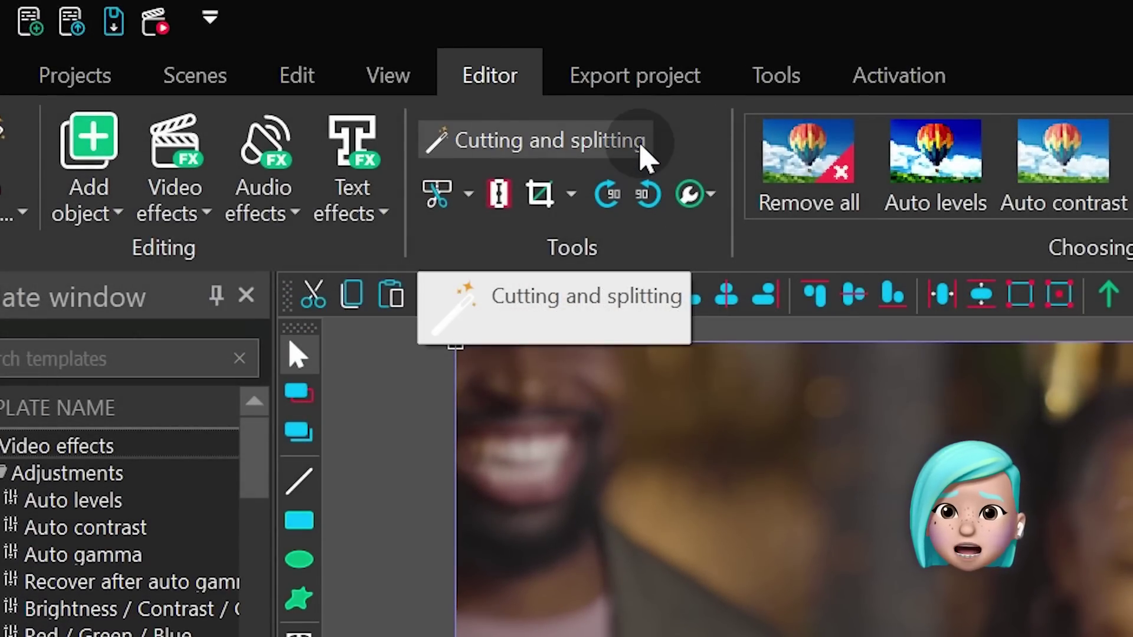
left_click(619, 146)
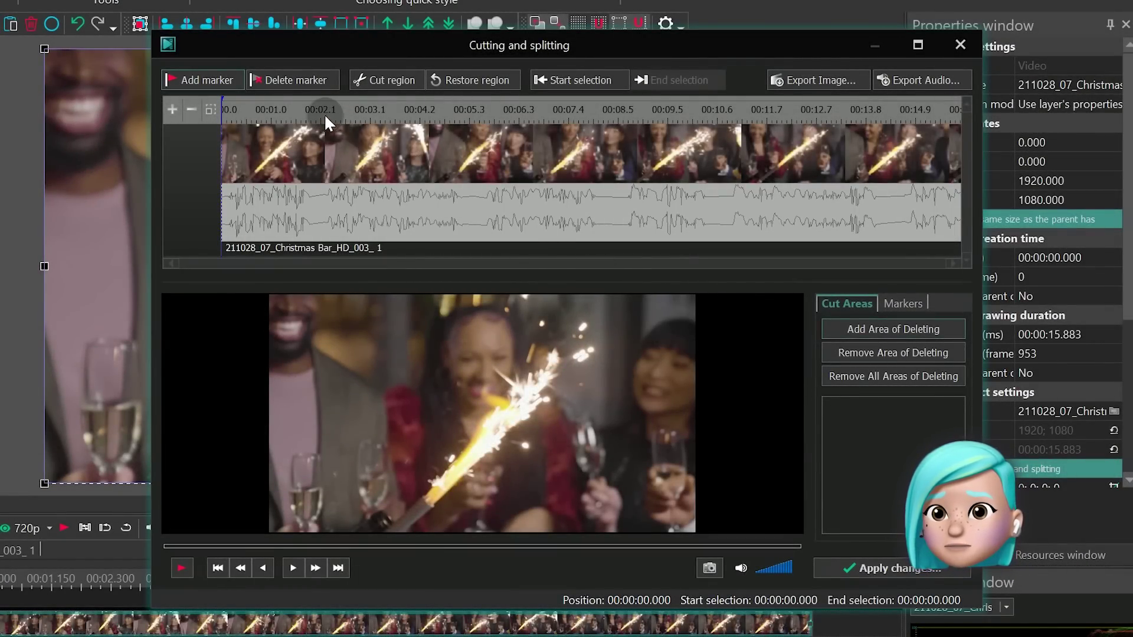
left_click_drag(416, 111, 472, 111)
left_click(385, 77)
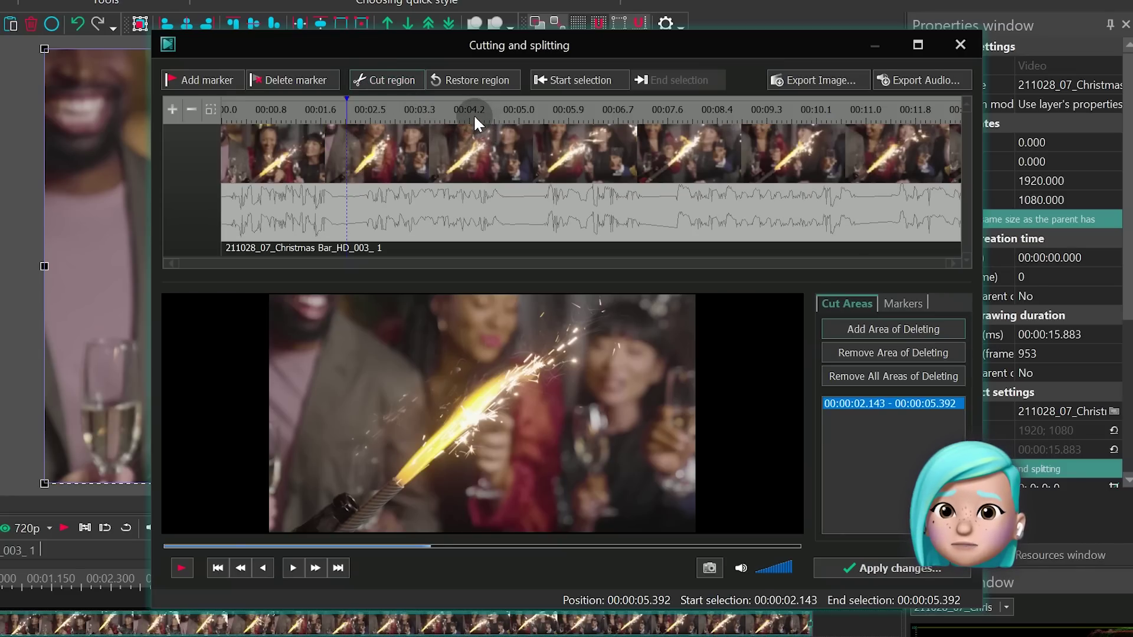
left_click(217, 81)
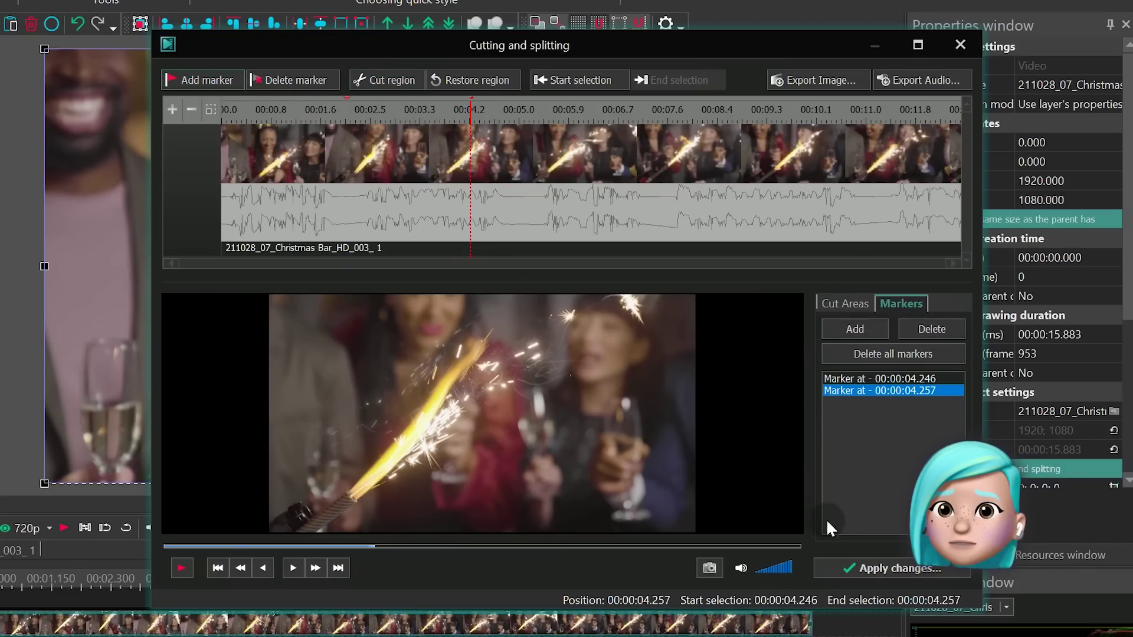
Apply the changes so the party clip splits at its markers, then deselect it.
left_click(900, 570)
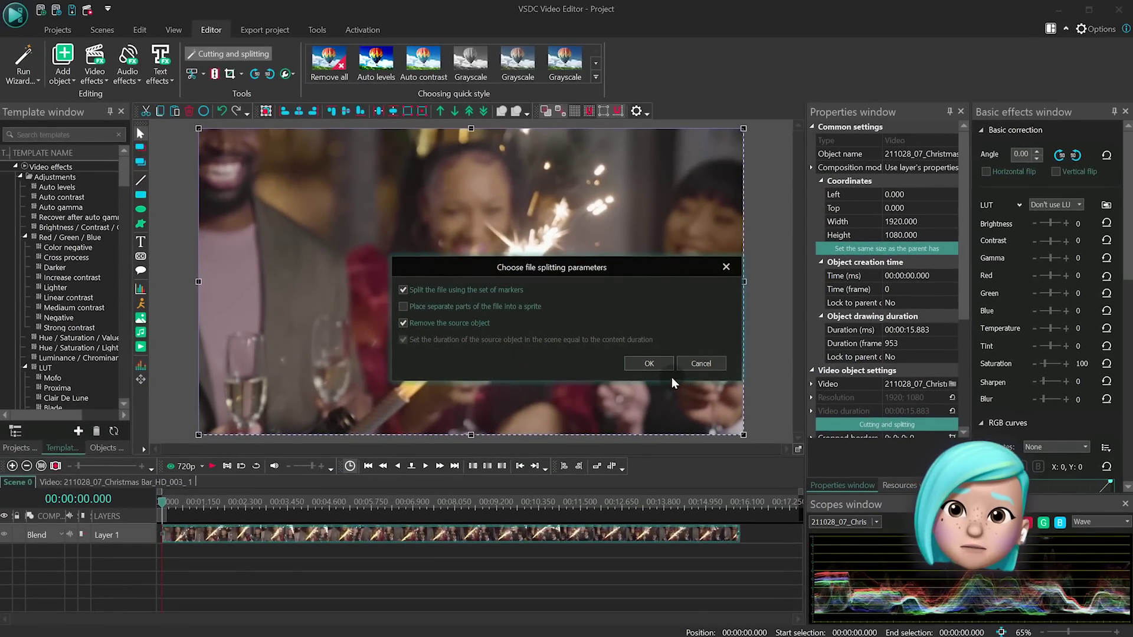
left_click(649, 364)
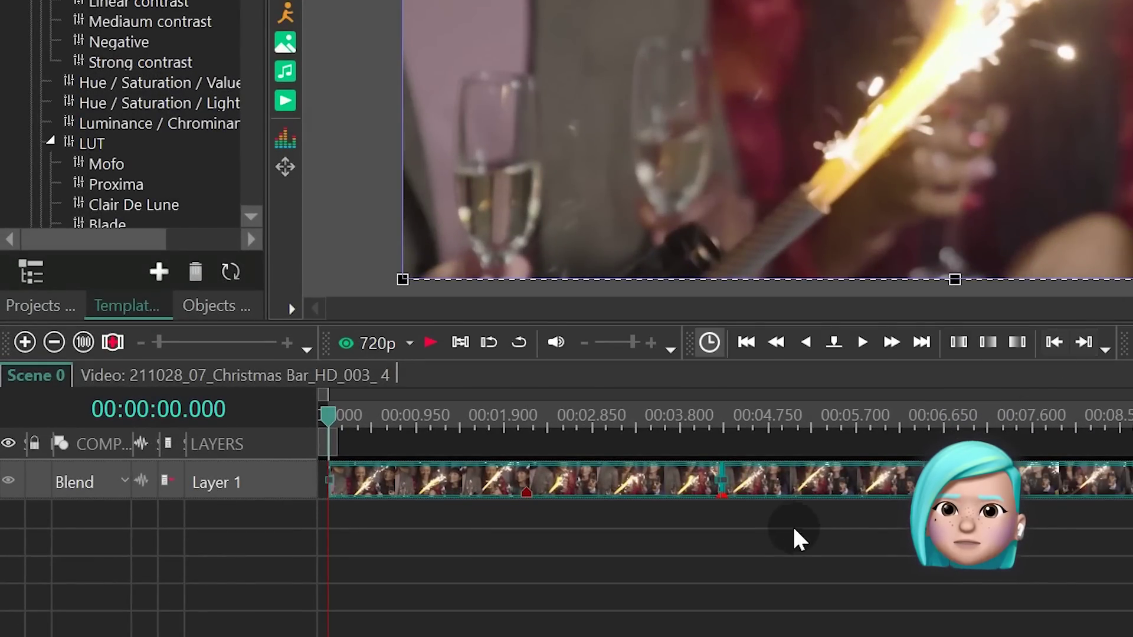
left_click(390, 561)
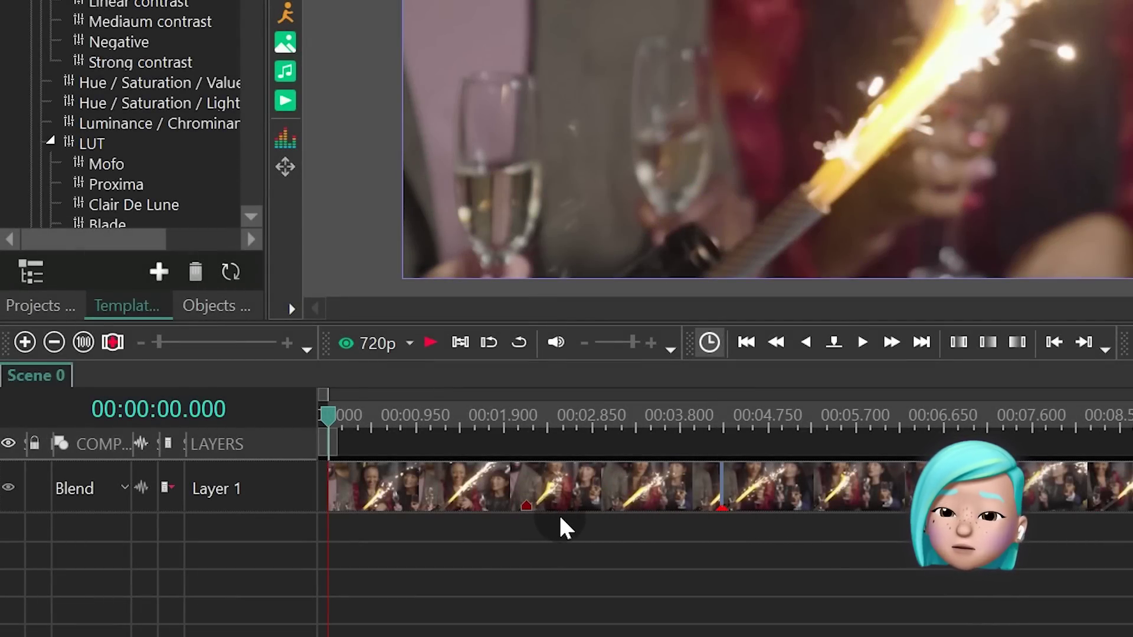
Restore the first piece's 2.143–5.392 s section and move the second piece to a new track below.
left_click(568, 491)
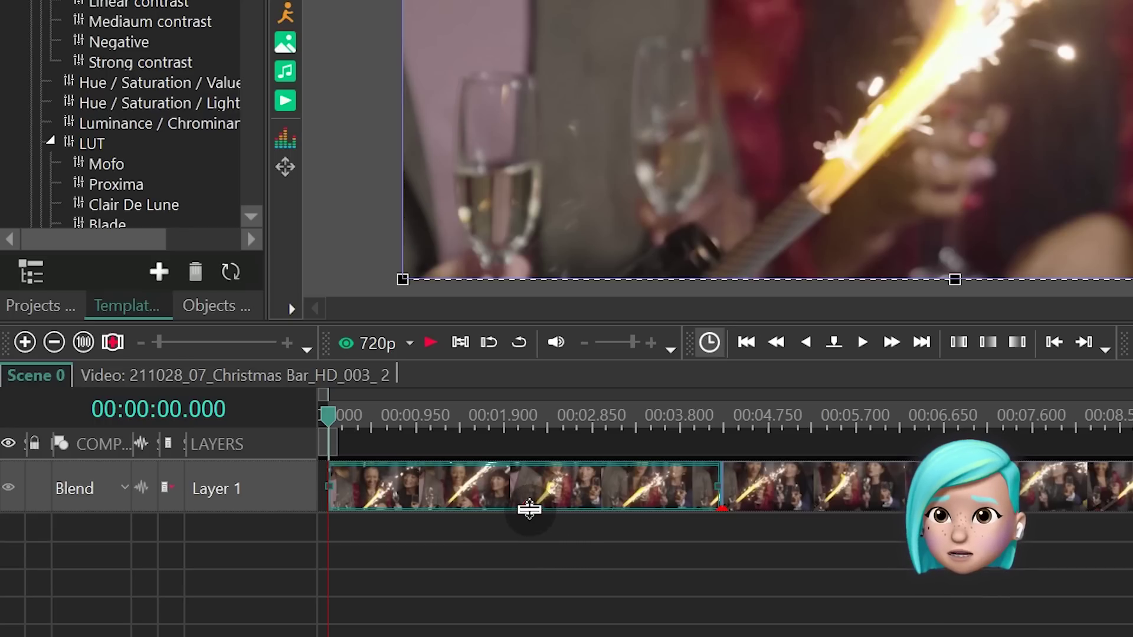
left_click(530, 509)
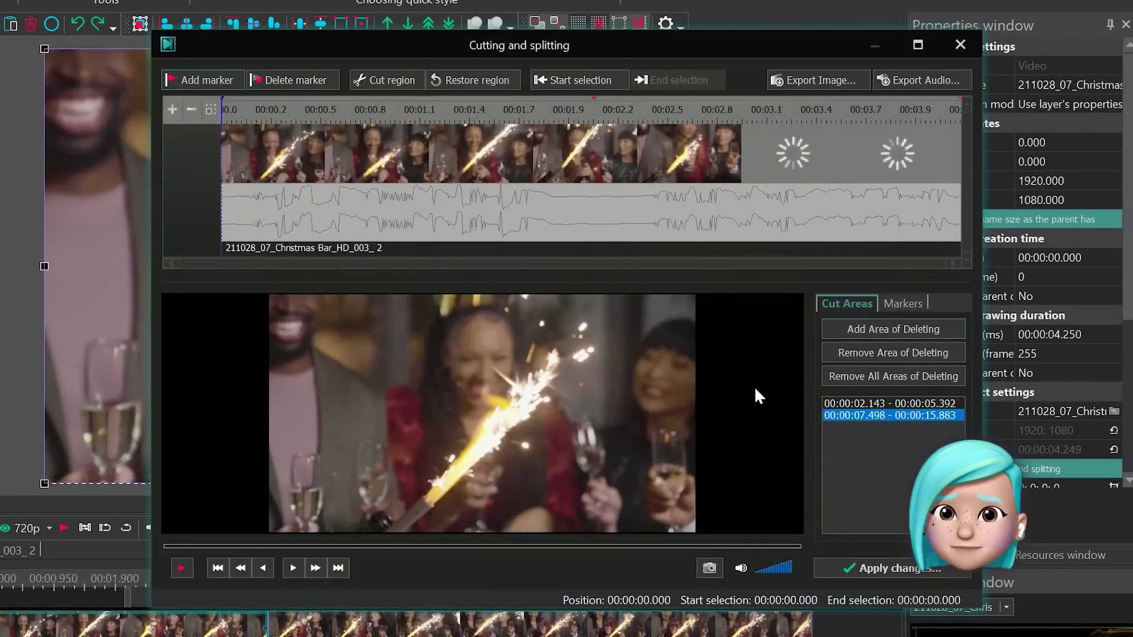
left_click(849, 396)
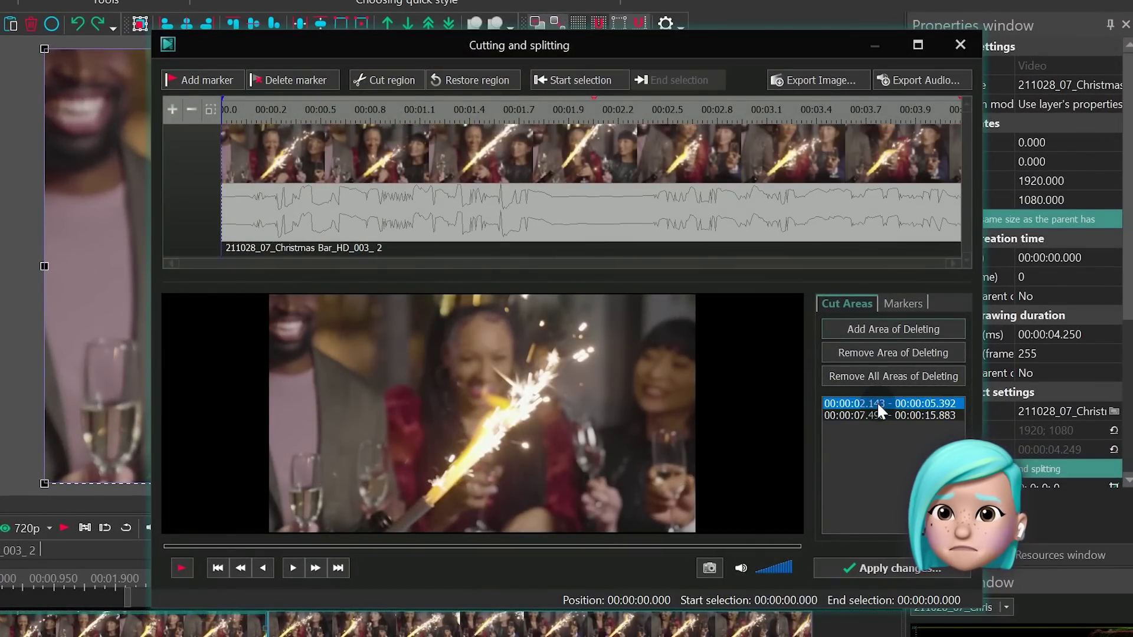
left_click(490, 80)
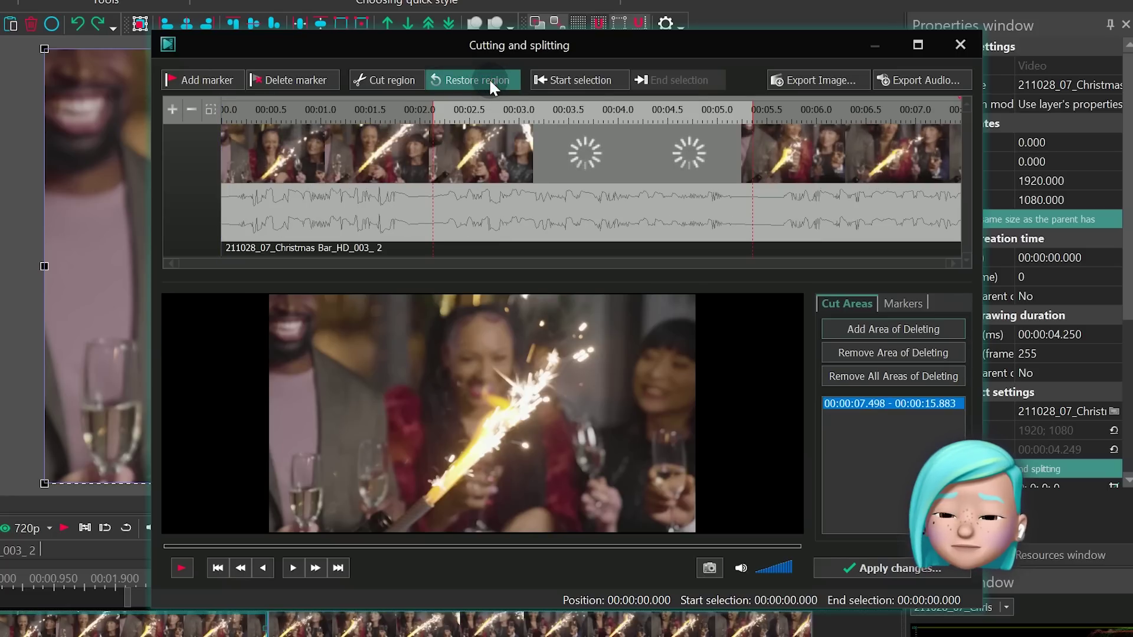
left_click(893, 568)
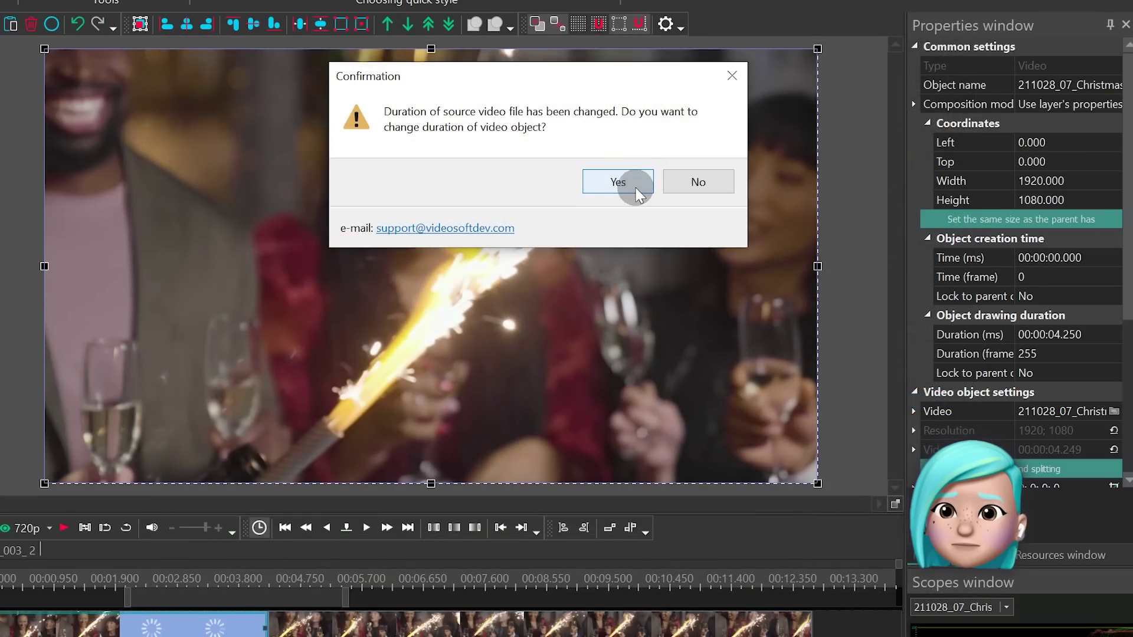
left_click(625, 182)
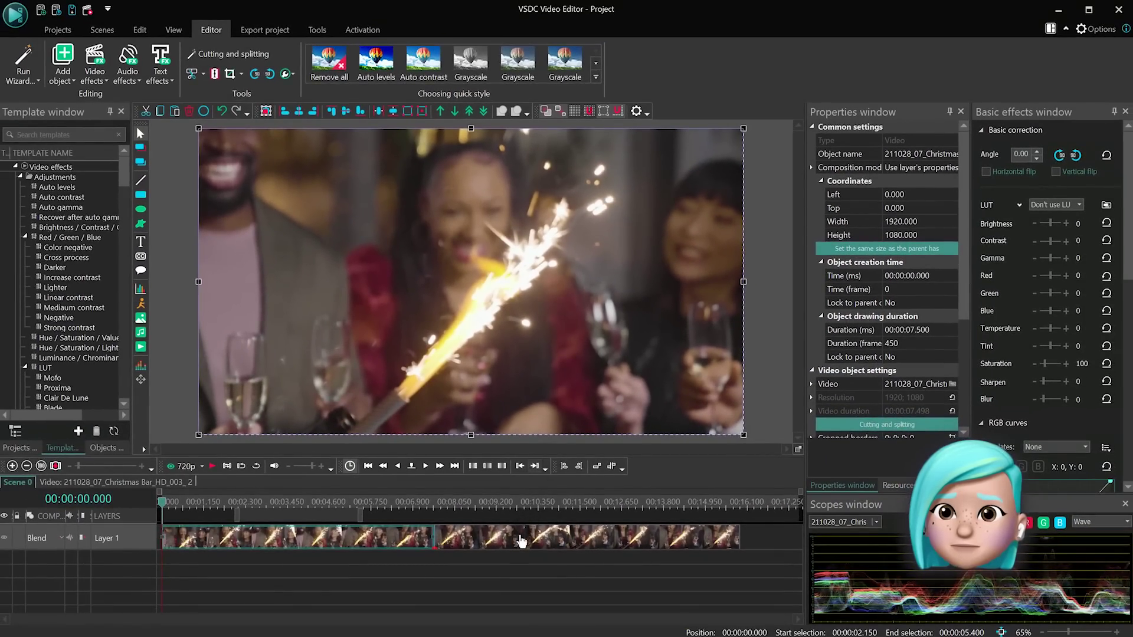
left_click(521, 541)
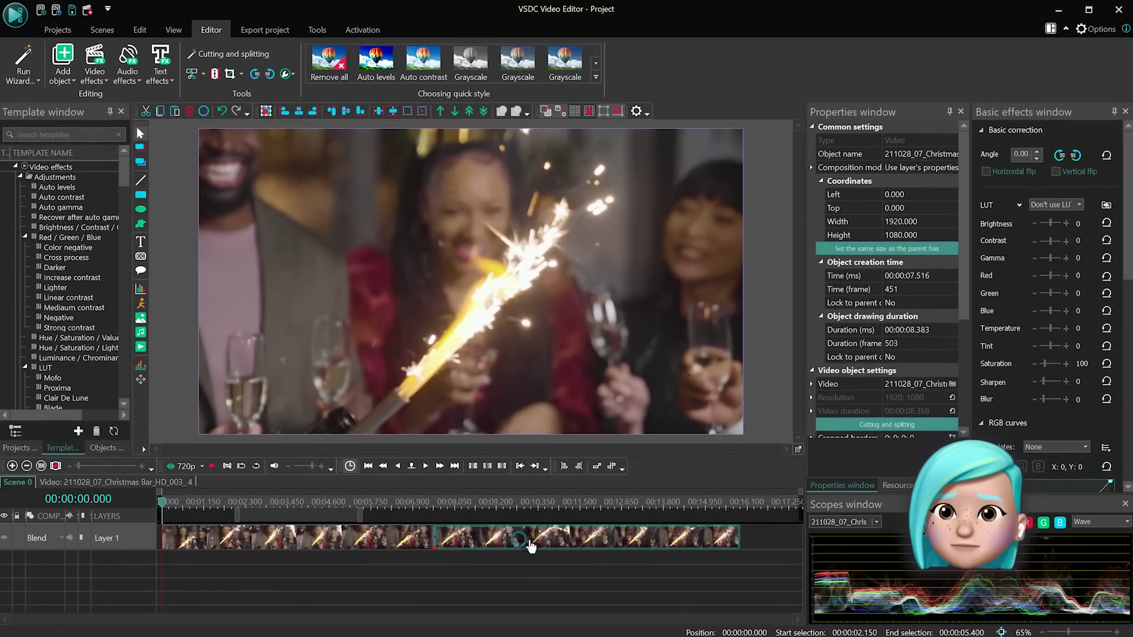
left_click_drag(534, 547, 534, 560)
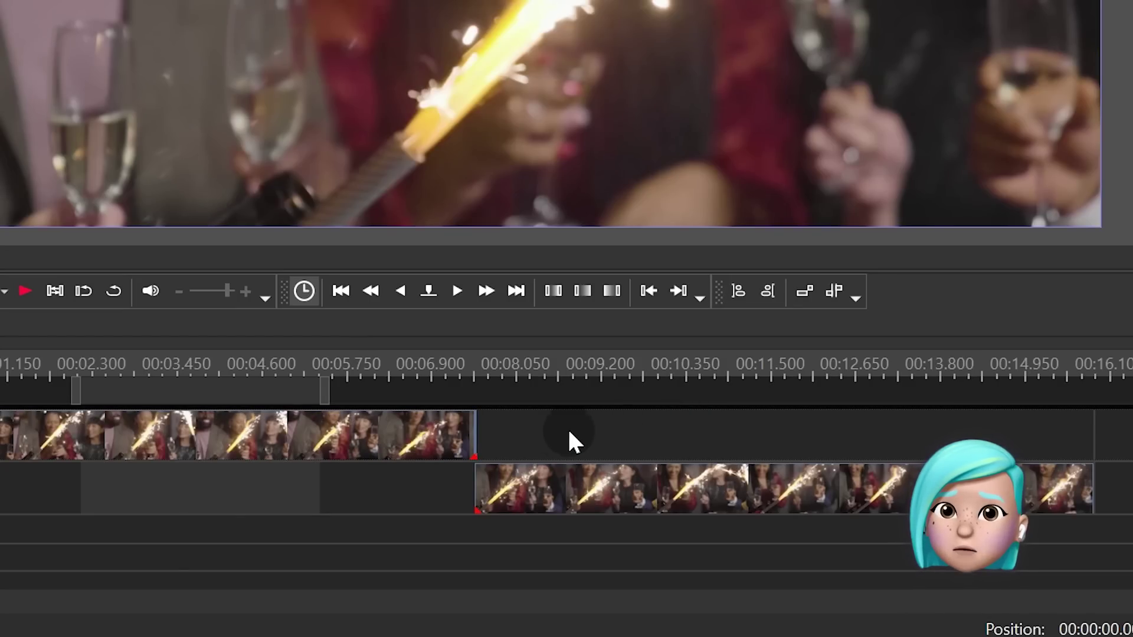
Stretch the first clip's right edge far outward to lengthen it.
left_click(428, 436)
left_click_drag(474, 436, 923, 424)
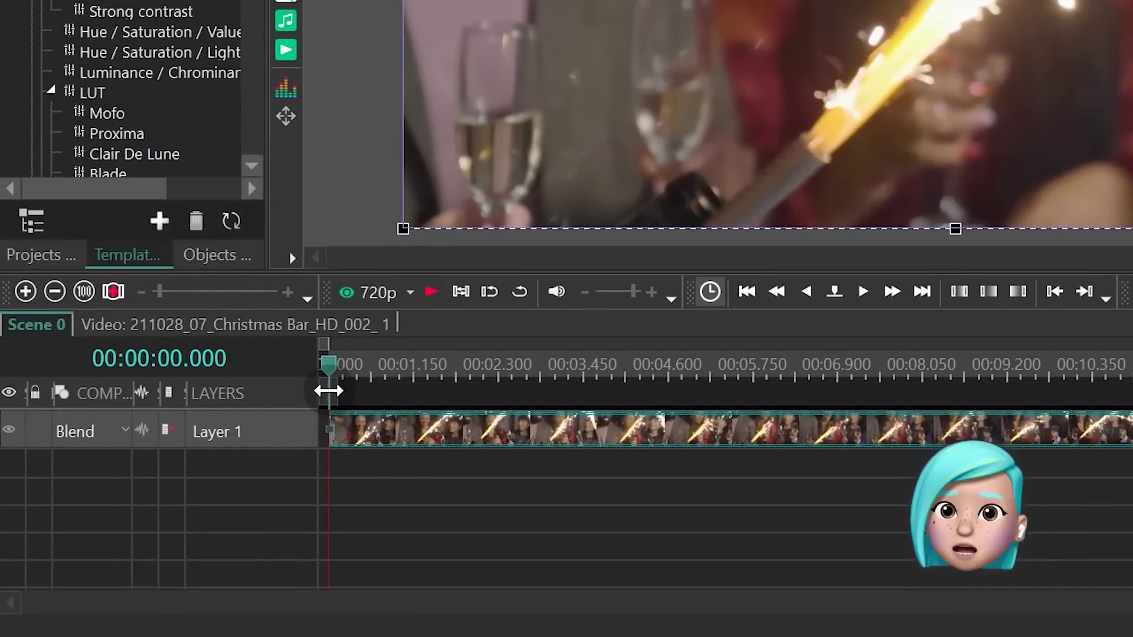
Cut the 3.483–6.216 s stretch out of the party clip, leaving it 13.150 s long.
left_click_drag(292, 420, 701, 420)
left_click_drag(321, 391, 578, 394)
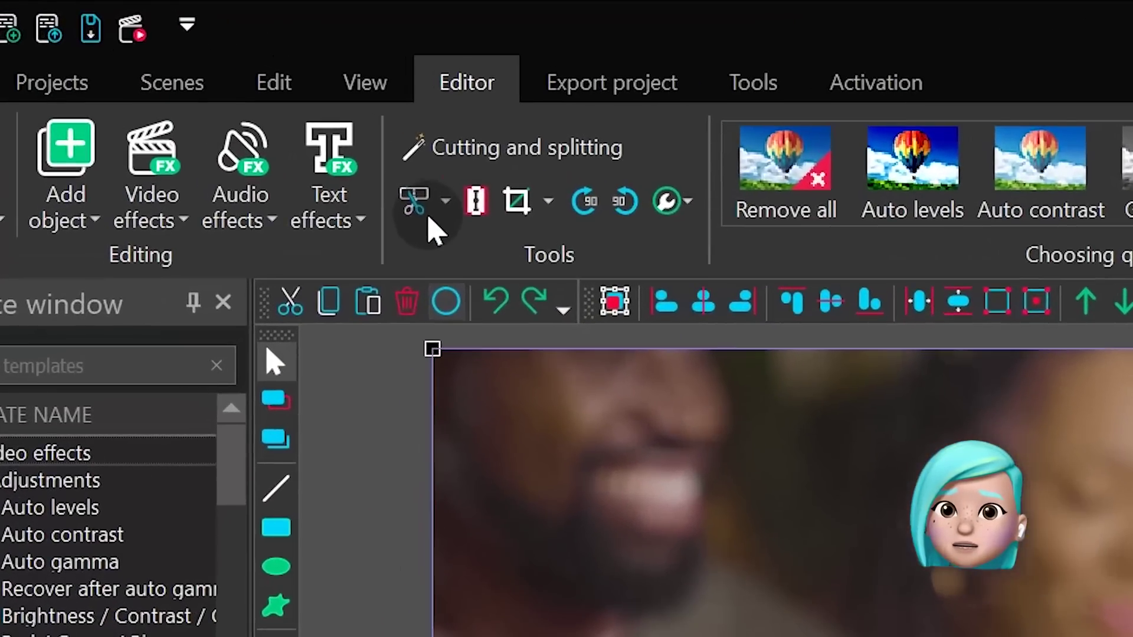
left_click(448, 200)
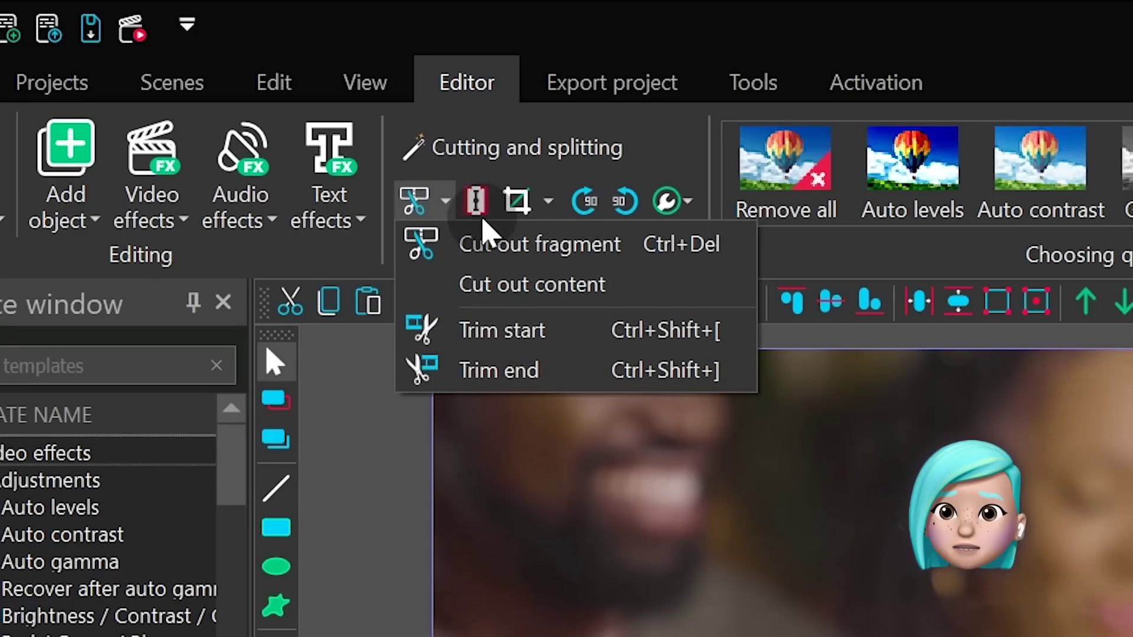
left_click(672, 294)
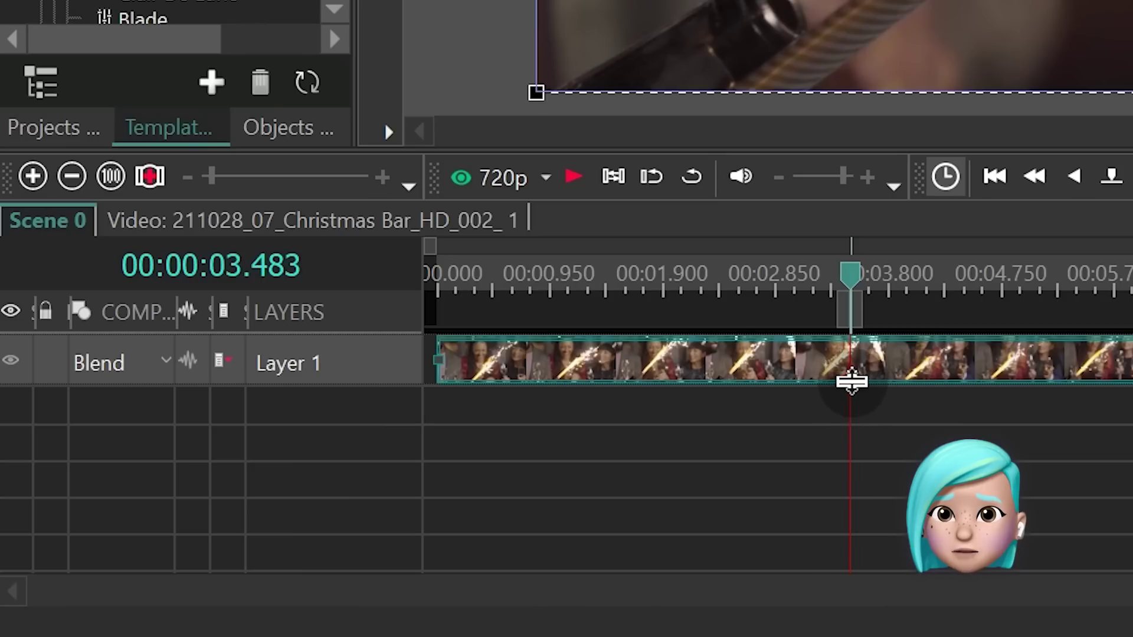
left_click(851, 383)
Restore the cut 3.483–6.216 s section so the party clip runs its full 15.883 s.
scroll(852, 384, "down", 1)
left_click(869, 382)
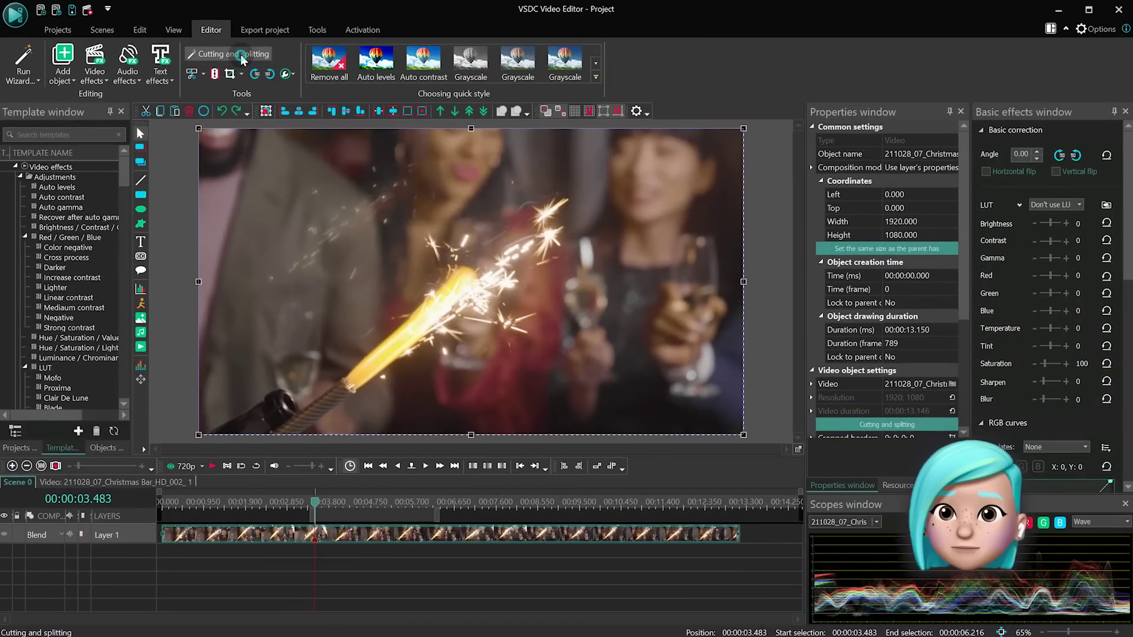
left_click(241, 59)
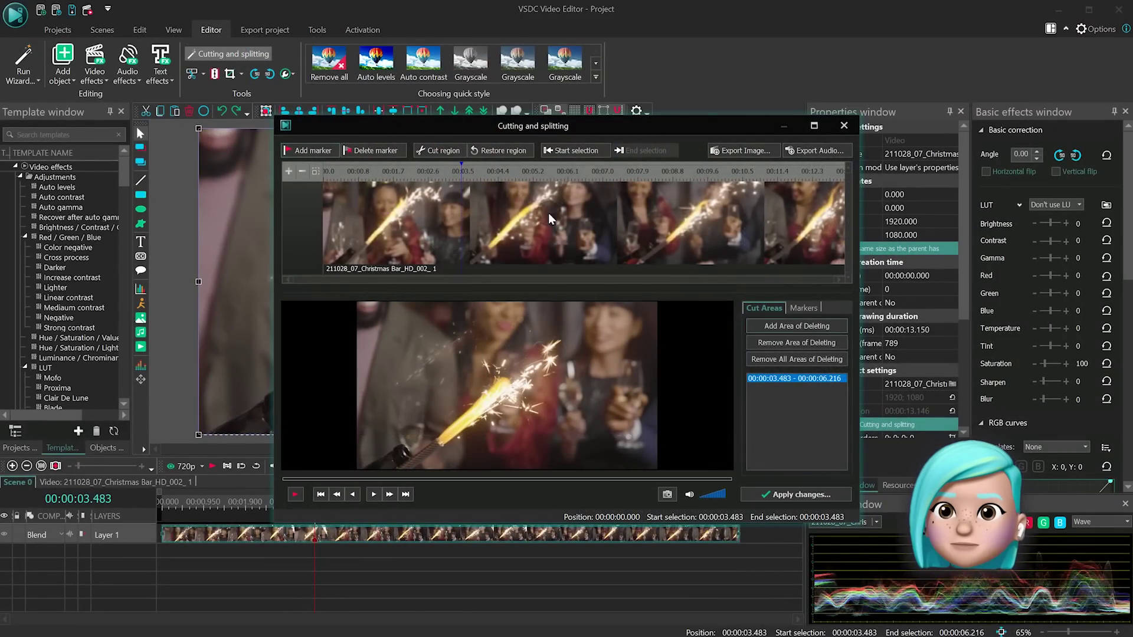
left_click(491, 156)
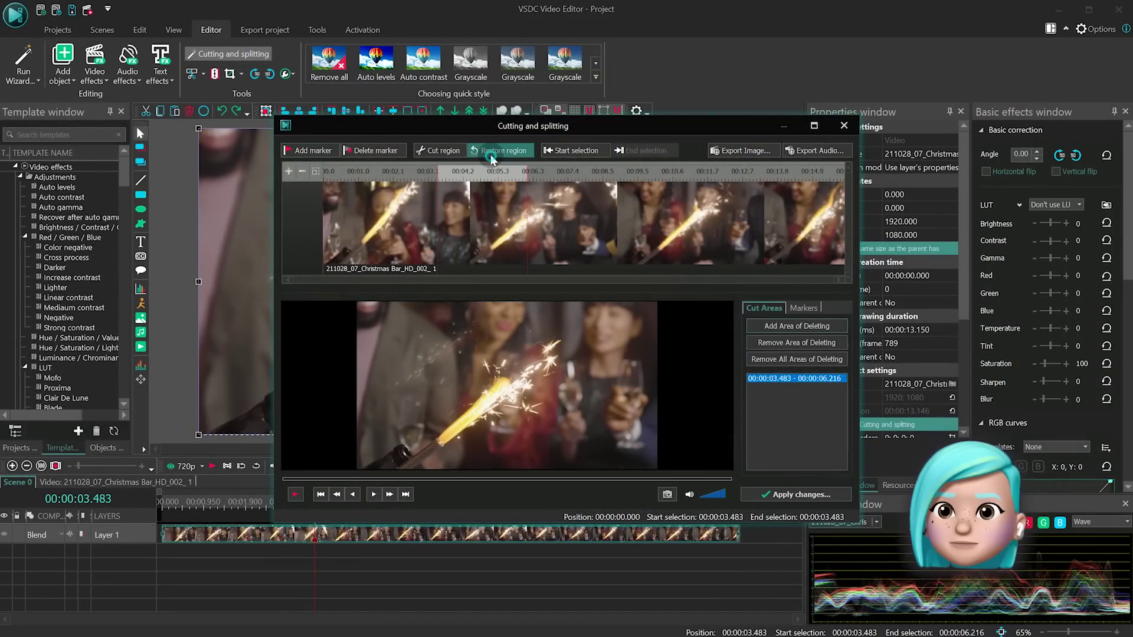
left_click(780, 496)
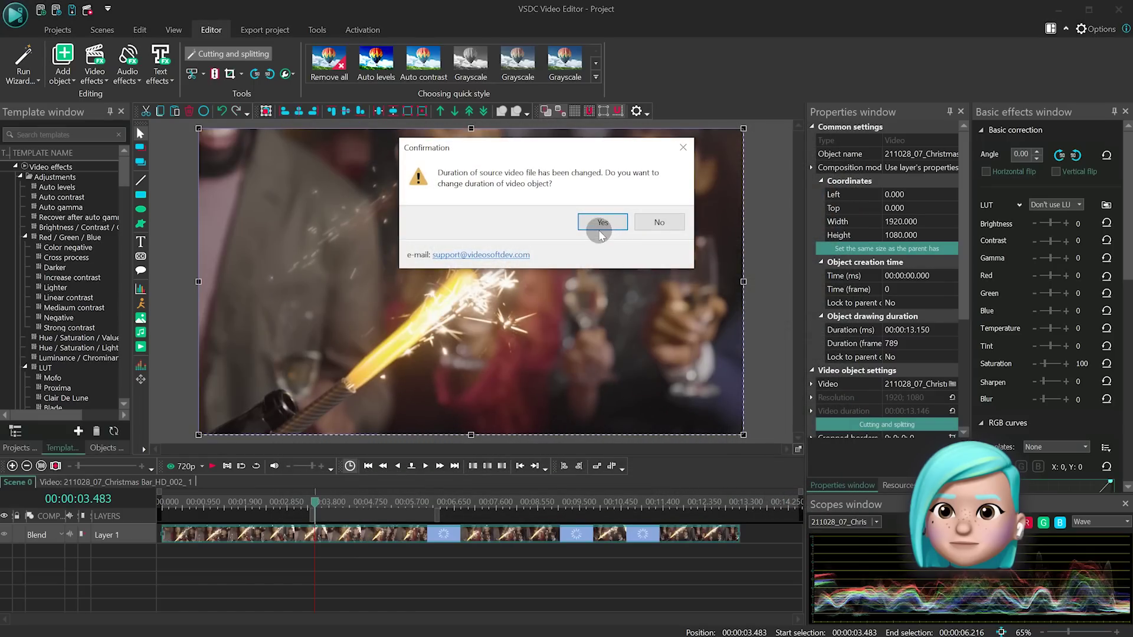
left_click(602, 223)
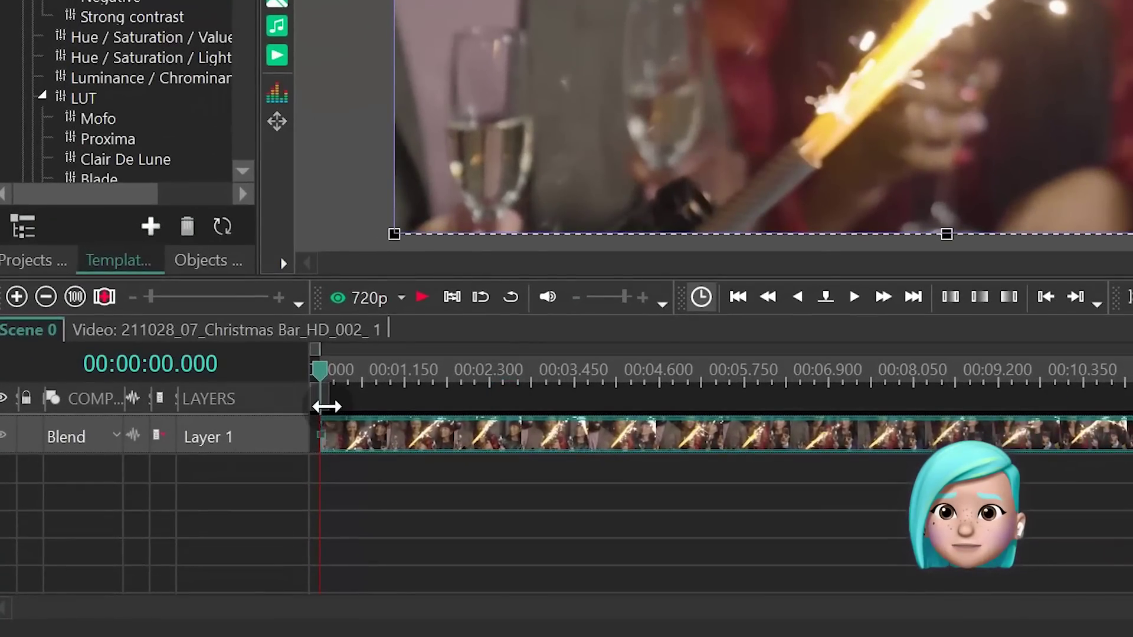
Split the party clip at about 4.966 seconds using the cutting options.
left_click_drag(326, 406, 684, 404)
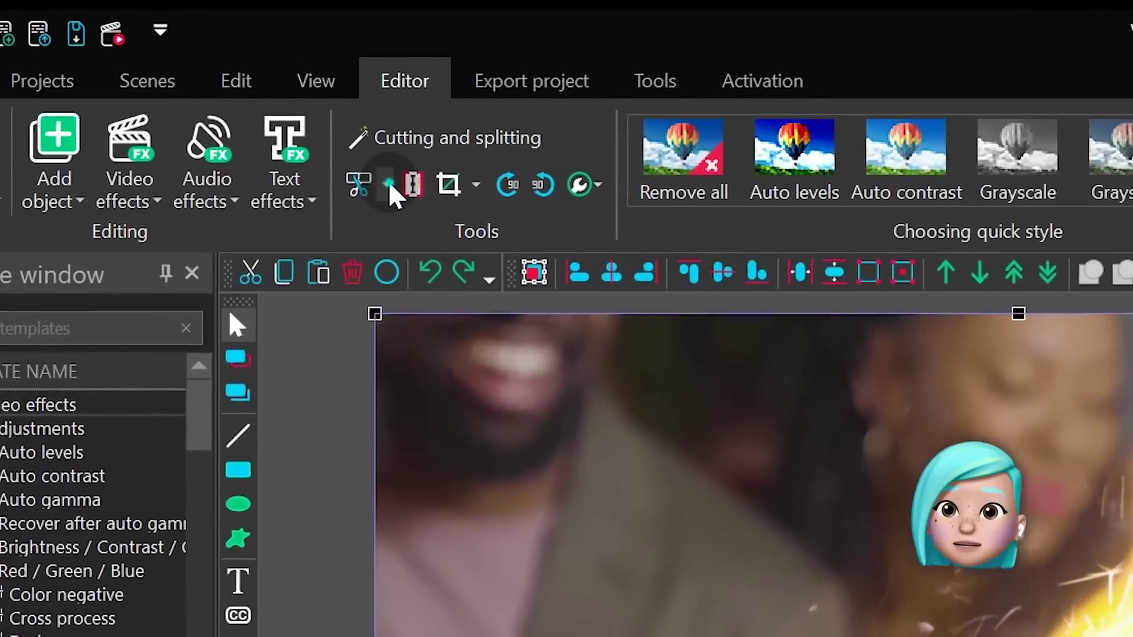
left_click(309, 138)
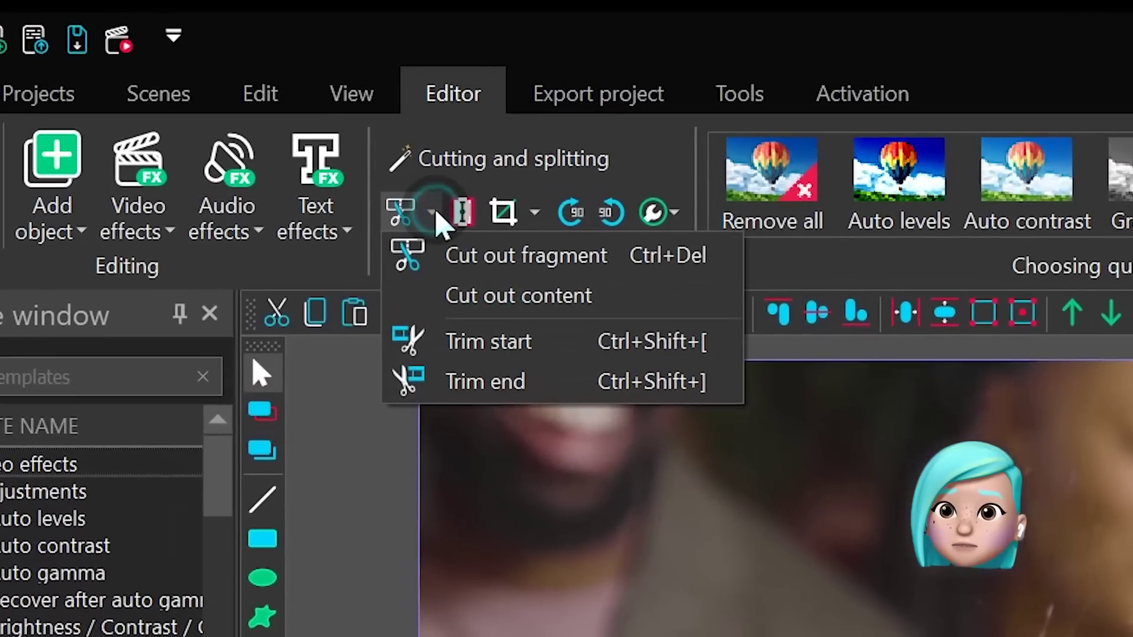
left_click(637, 258)
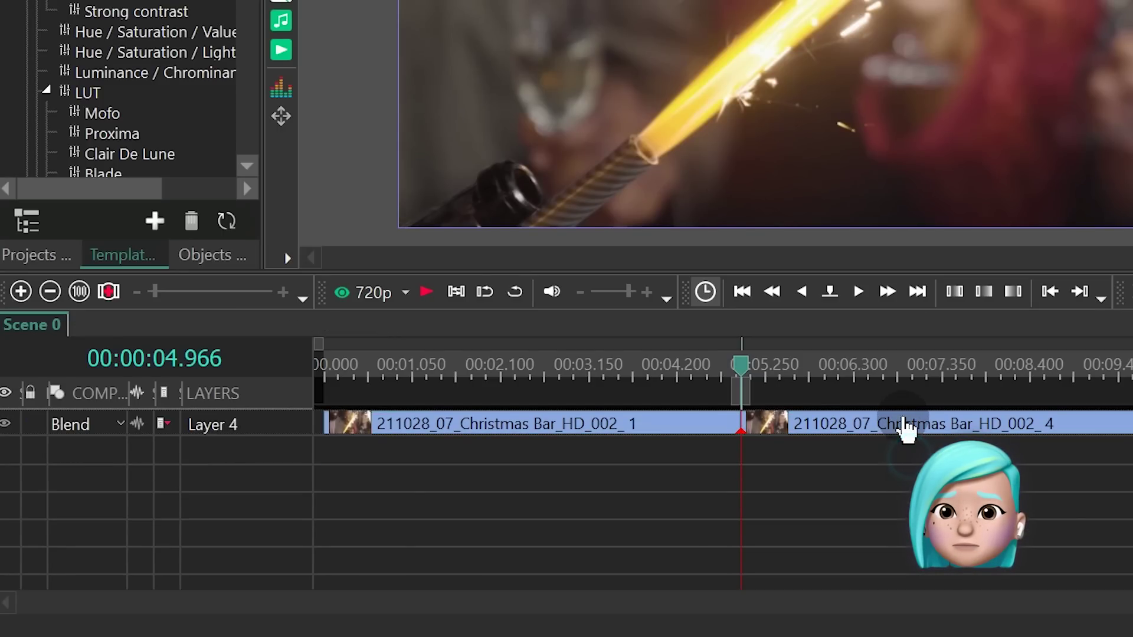
Move the later piece to Layer 5 and extend the Layer 4 piece's end slightly right.
left_click_drag(903, 419, 907, 450)
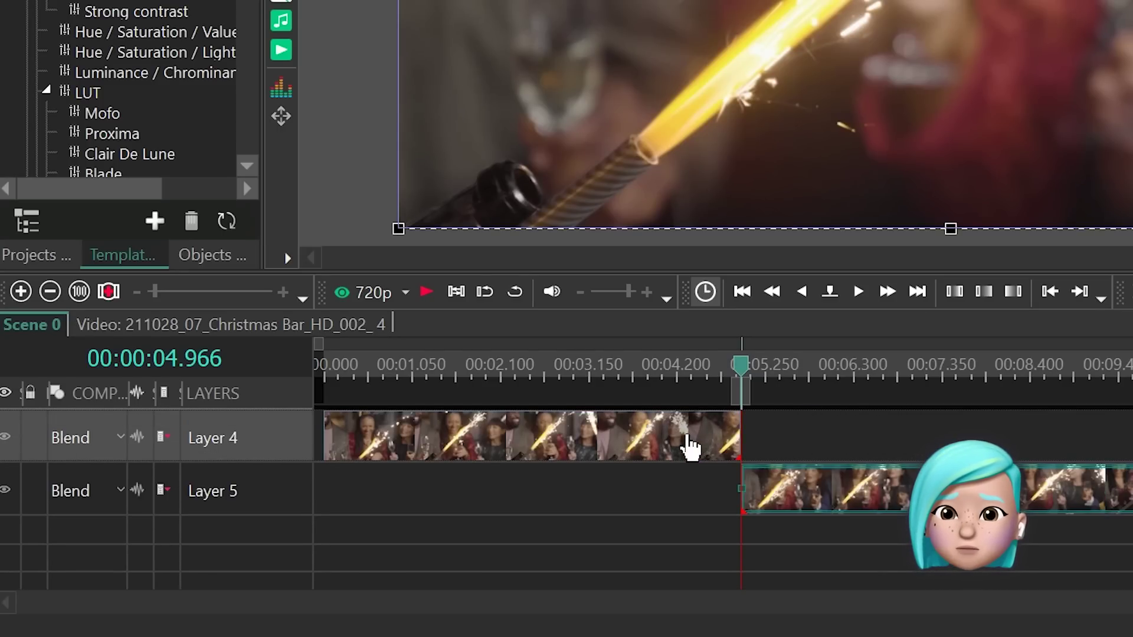
left_click(684, 444)
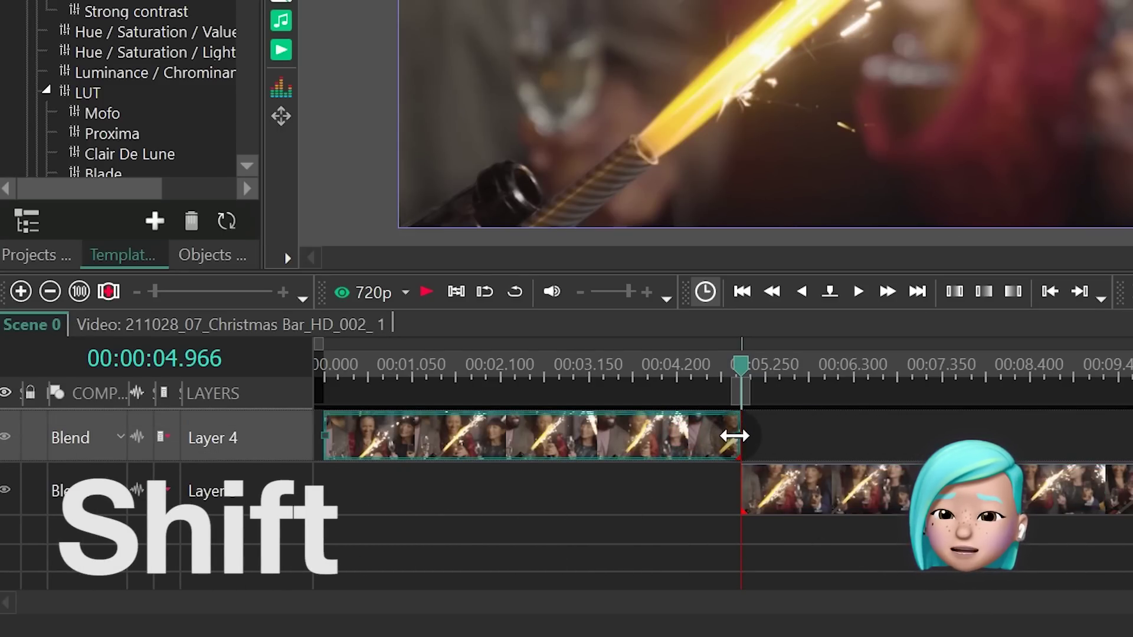
mouse_move(734, 435)
left_mouse_down()
mouse_move(942, 434)
mouse_move(751, 435)
left_mouse_up()
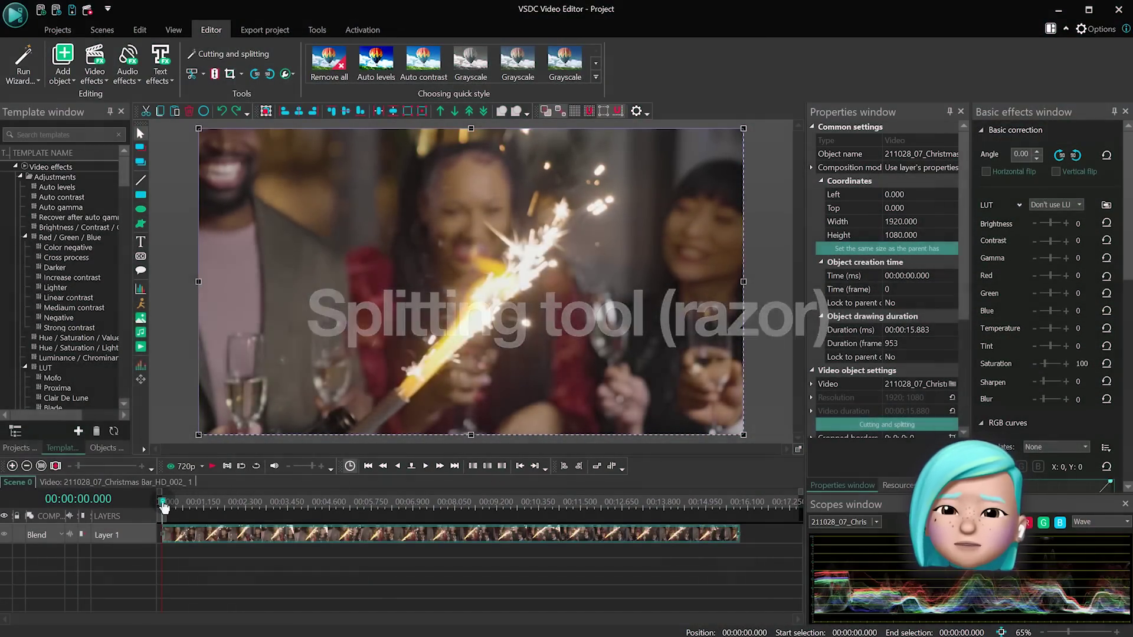
Split the party clip at 00:00:00.866 with Ctrl+K.
left_click_drag(168, 506, 191, 507)
left_click_drag(382, 402, 385, 401)
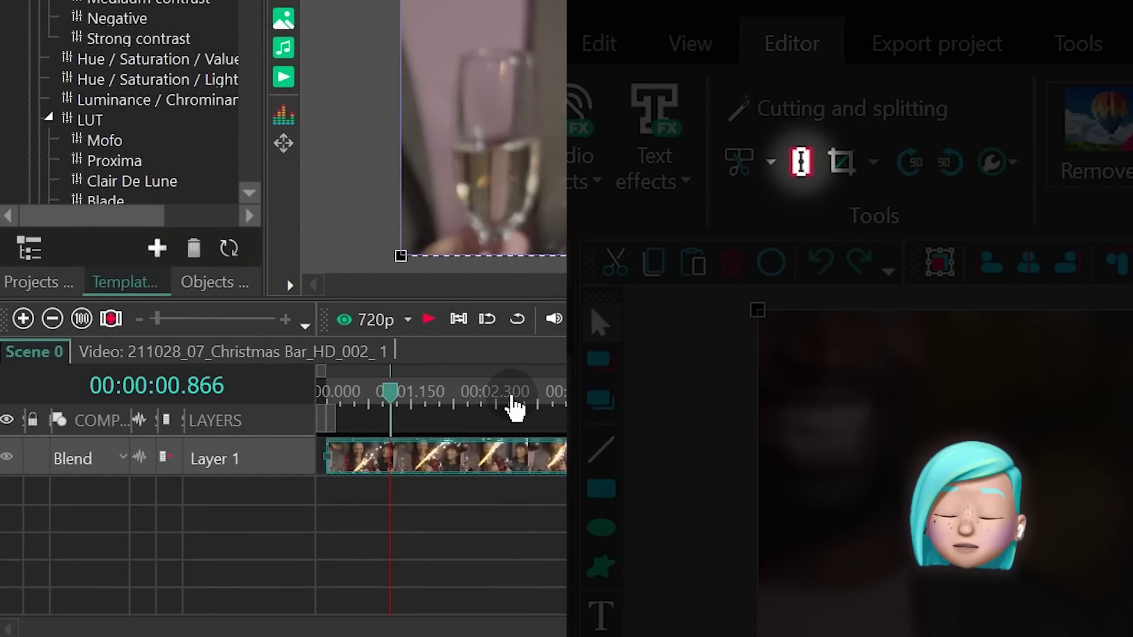
key("ctrl+k")
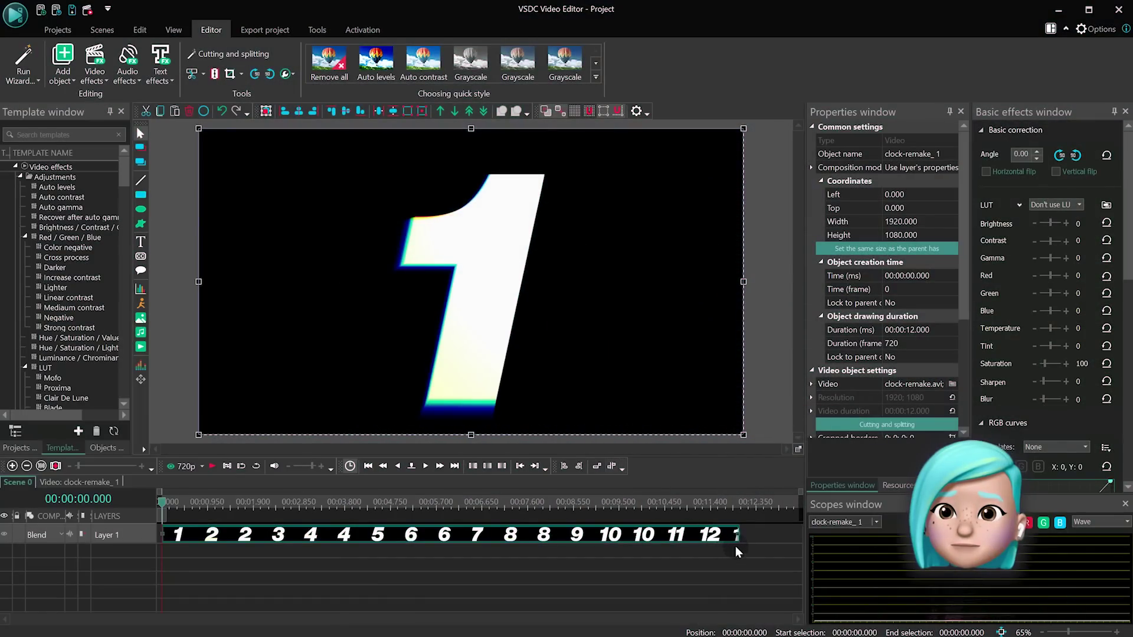
Trim the countdown's end to drop the 11, trim its start, and move it to the timeline start.
left_click_drag(677, 534, 645, 534)
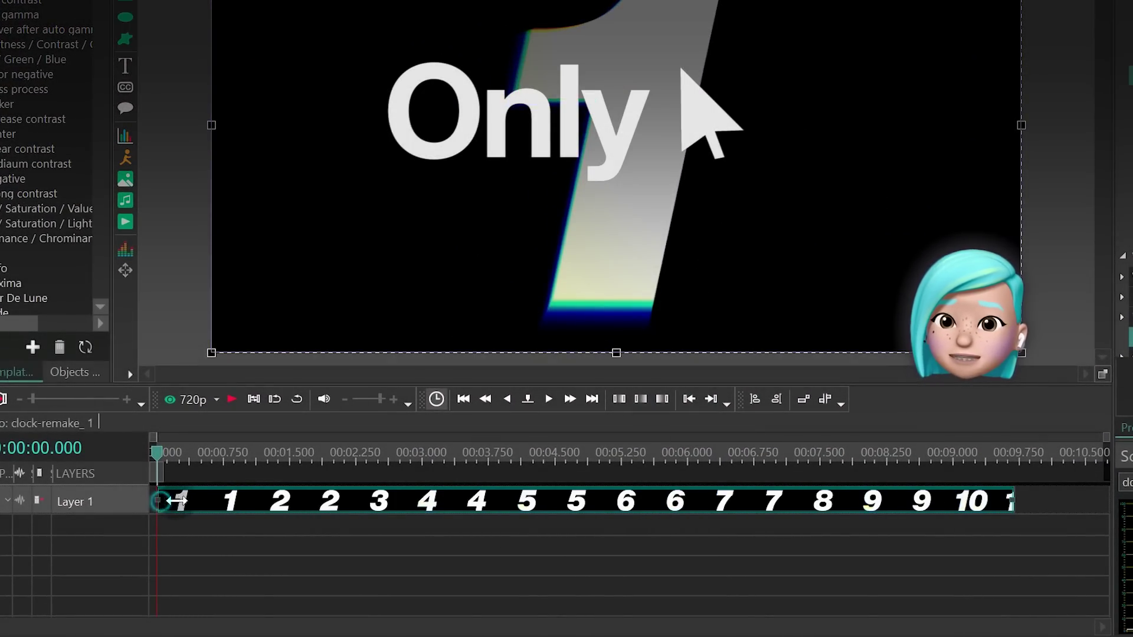
left_click_drag(177, 500, 569, 508)
left_click_drag(640, 505, 121, 500)
Re-extend the countdown's start back to the first 1 and place it at the timeline origin.
left_click_drag(277, 501, 620, 503)
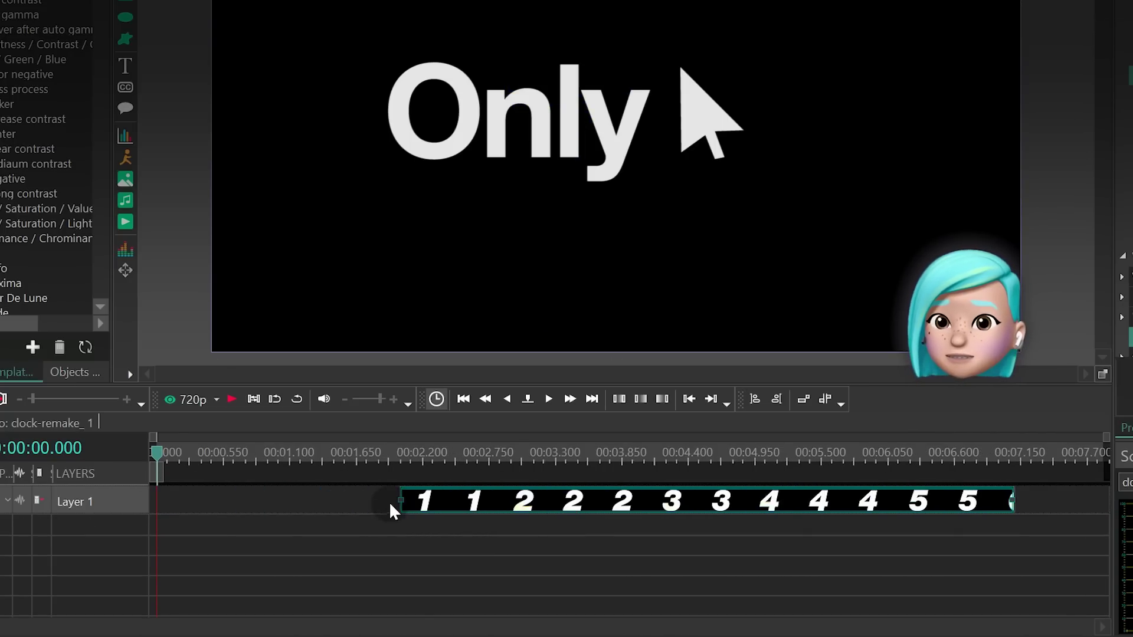
left_click_drag(392, 503, 568, 516)
left_click_drag(319, 502, 502, 505)
left_click_drag(328, 501, 220, 499)
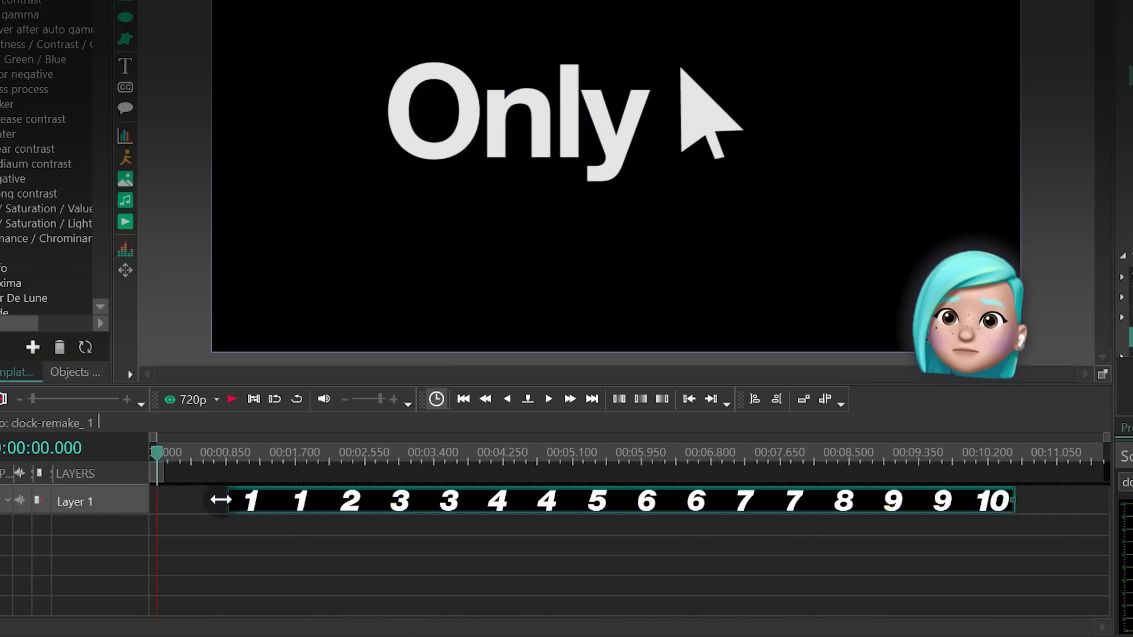
left_click_drag(384, 503, 304, 548)
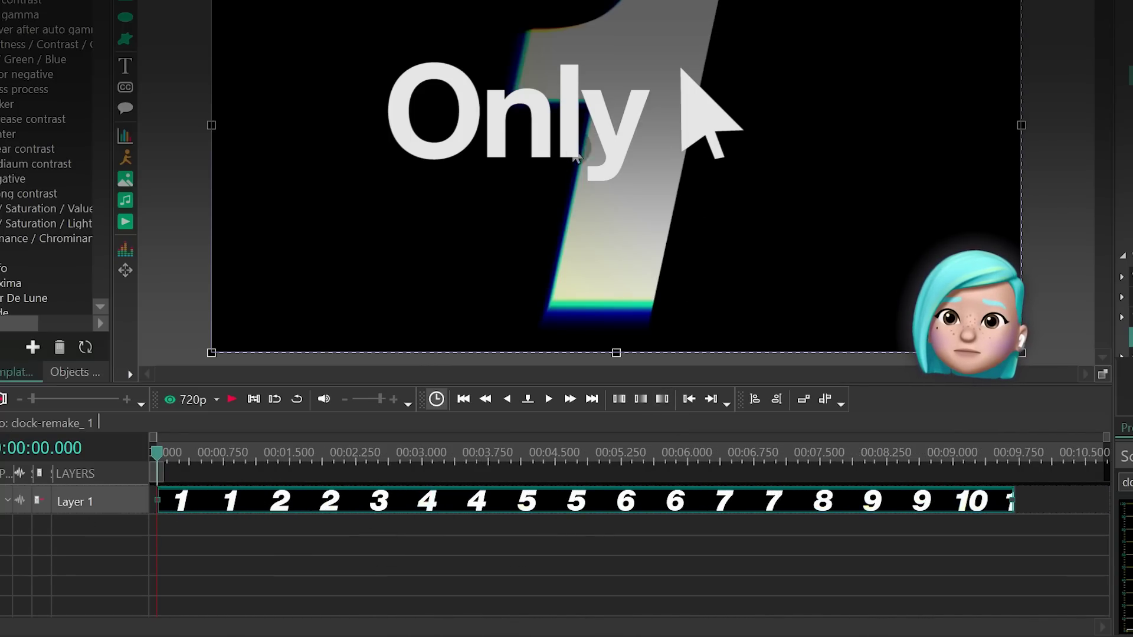
Trim the countdown's end to finish on 7 and restore its start back to 1.
left_click_drag(158, 502, 317, 505)
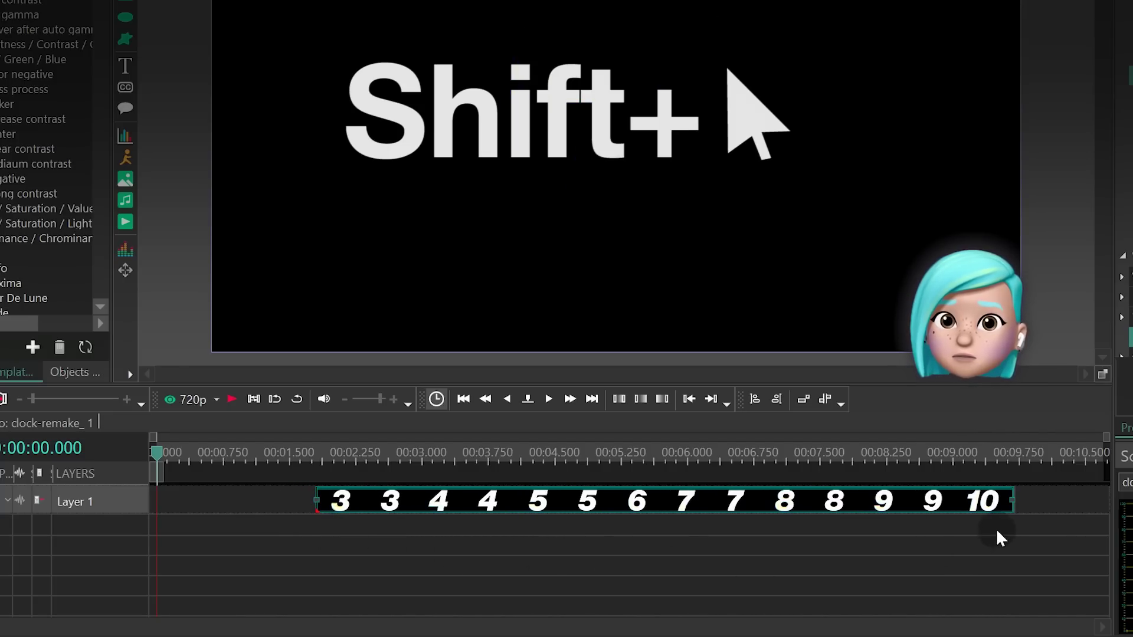
left_click_drag(994, 502, 462, 511)
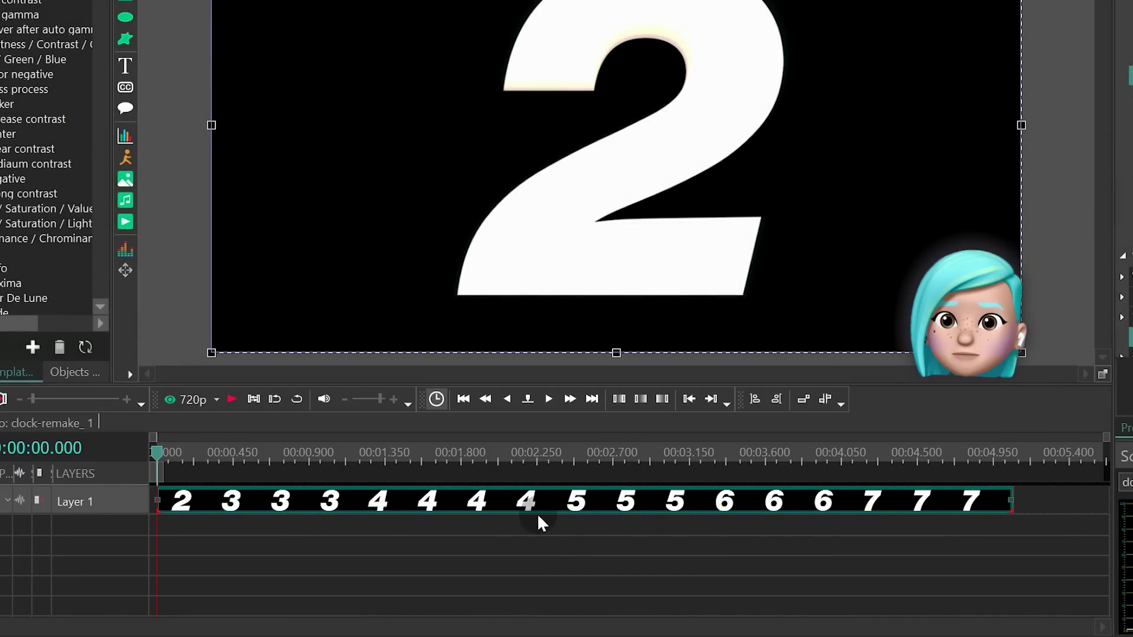
left_click_drag(430, 512, 619, 506)
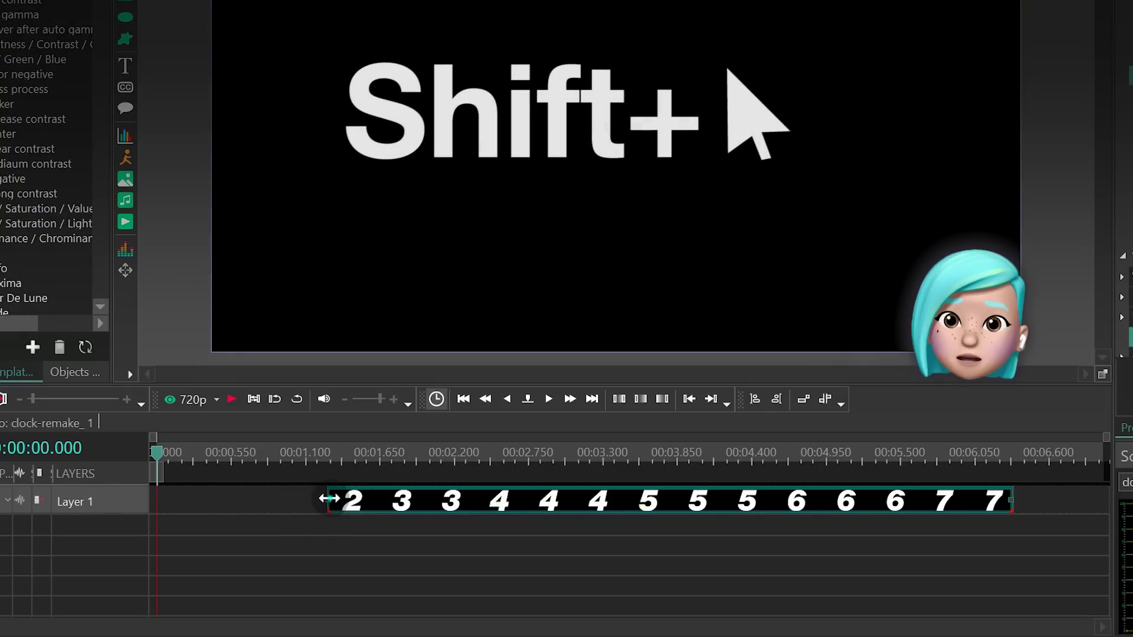
left_click_drag(328, 499, 166, 498)
left_click_drag(324, 498, 157, 500)
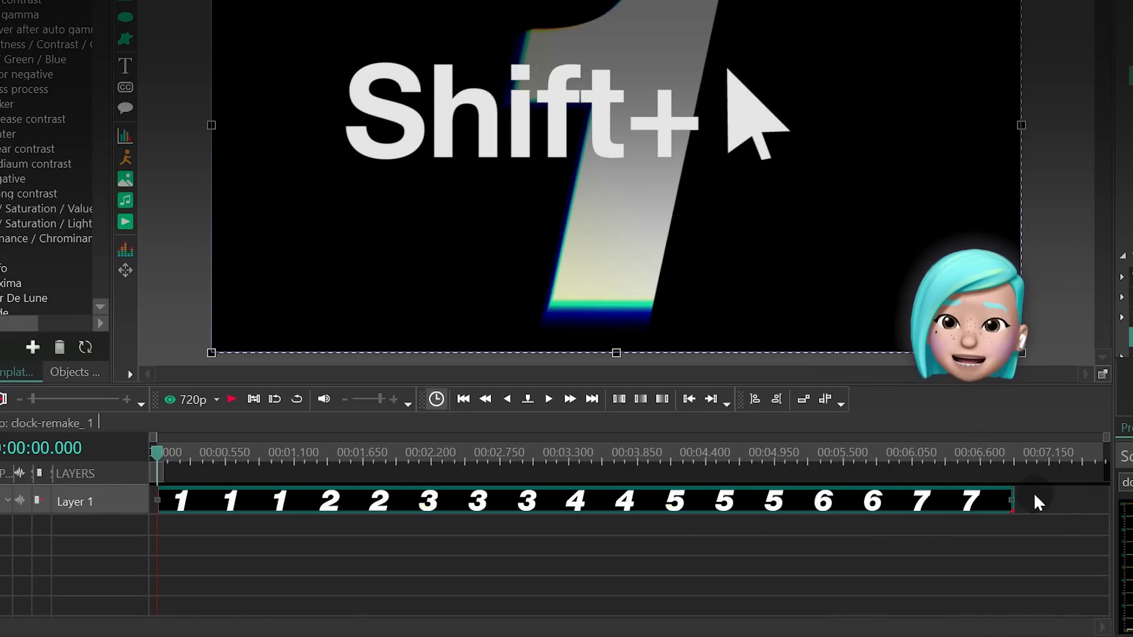
Extend the countdown's end back out so its tail holds the final 7.
left_click_drag(1109, 513, 1011, 501)
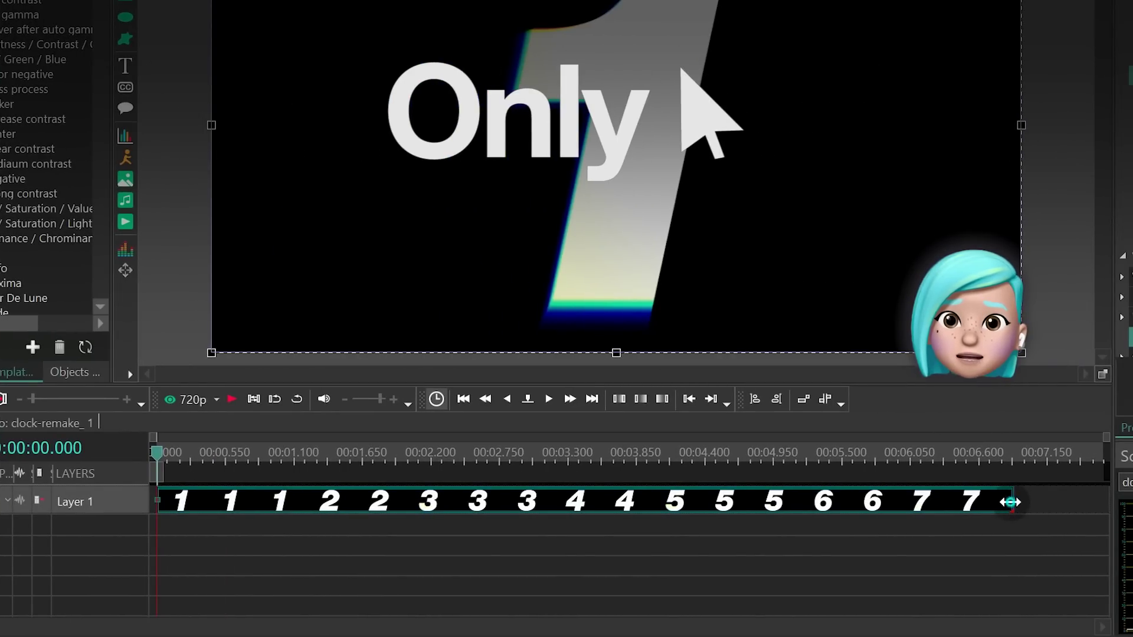
left_click_drag(1116, 505, 982, 514)
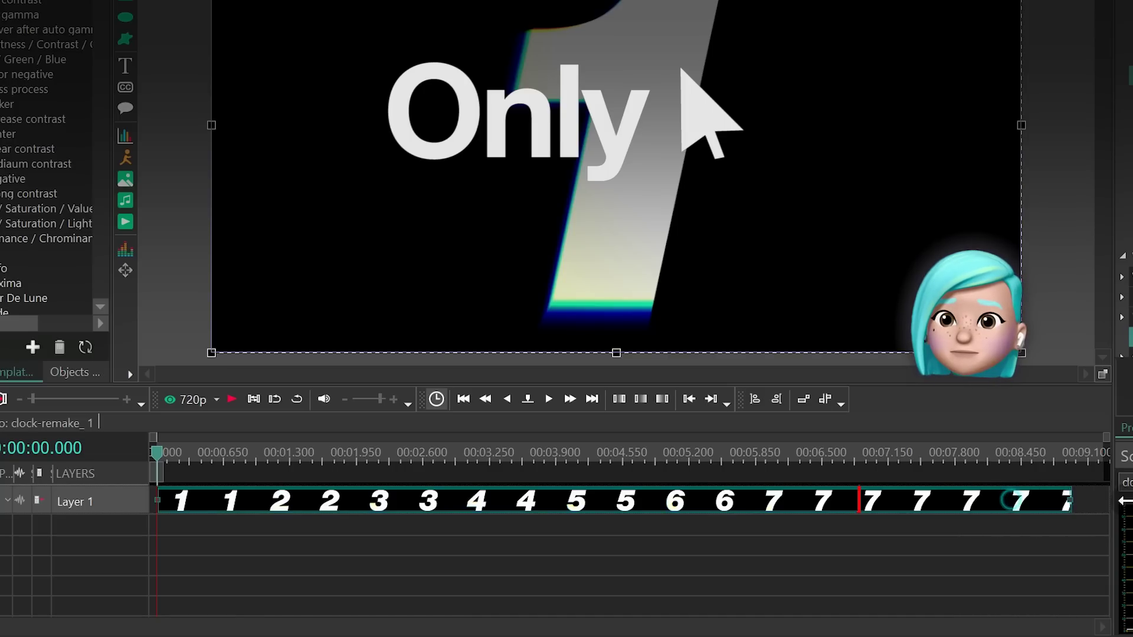
left_click_drag(1124, 500, 1012, 501)
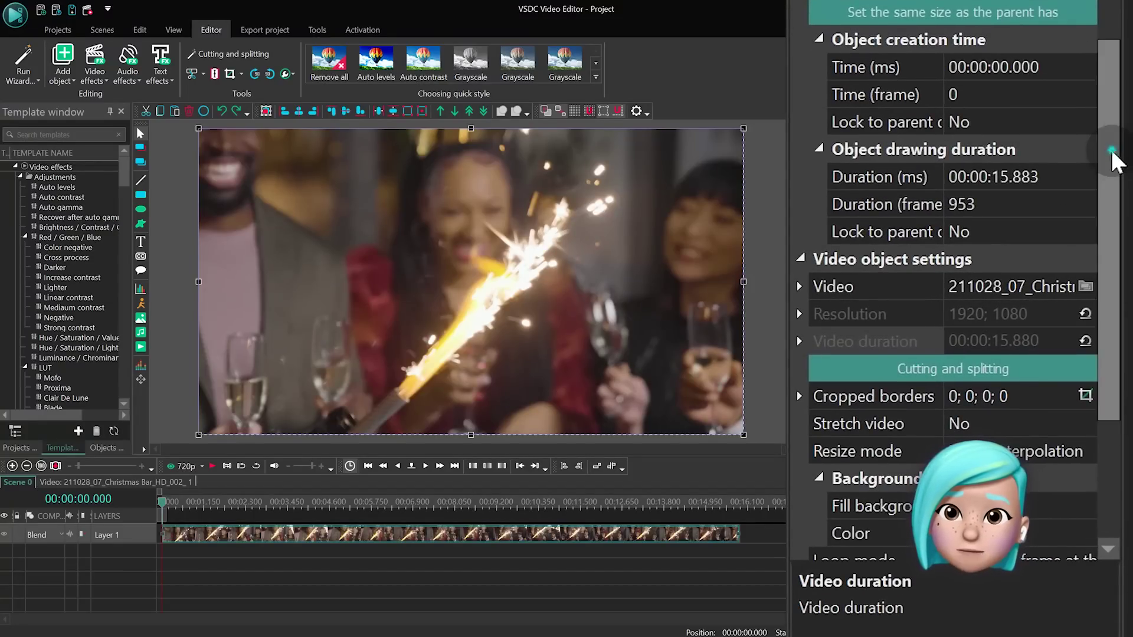
Trim the party clip to Start 00:00:05.000 and End 00:00:10.000, leaving 5 seconds of video.
scroll(1098, 166, "down", 3)
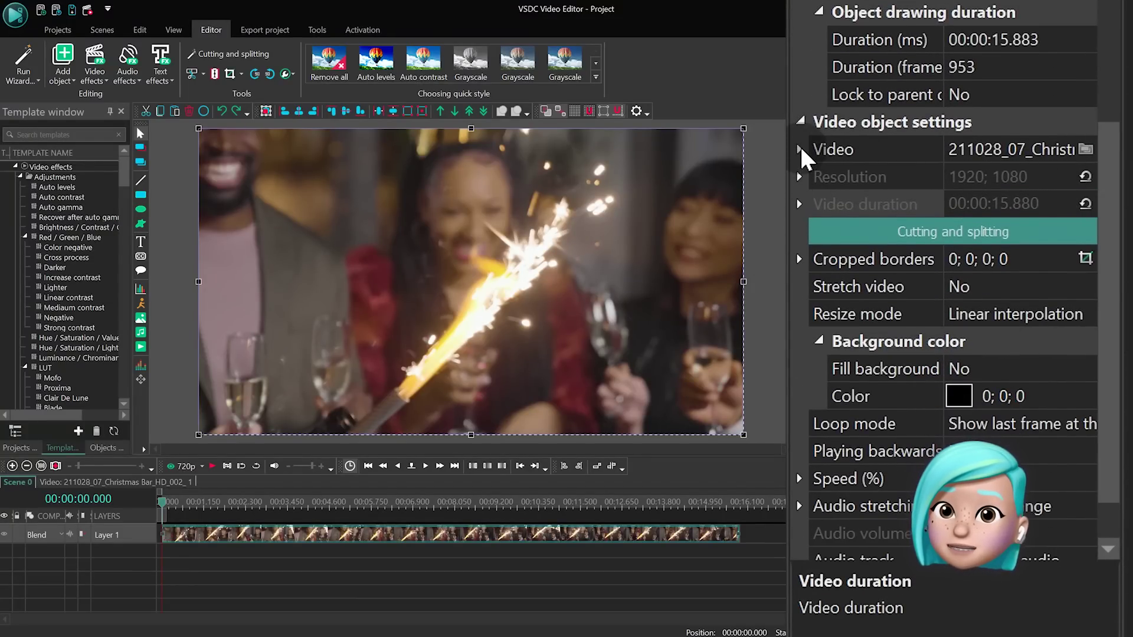
left_click(800, 204)
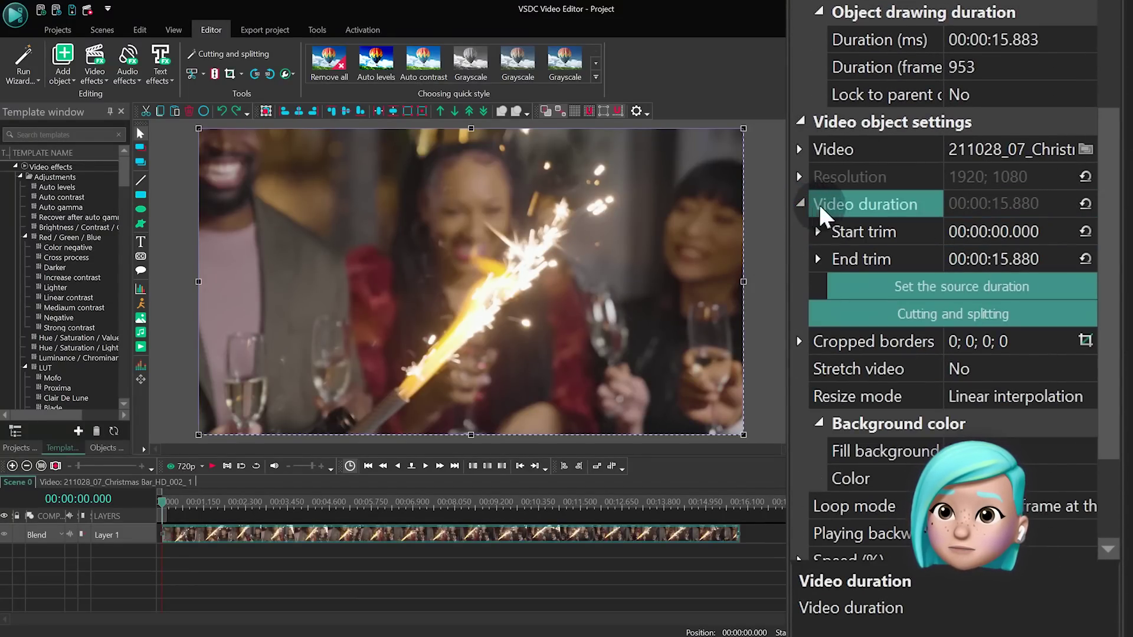
left_click(1045, 232)
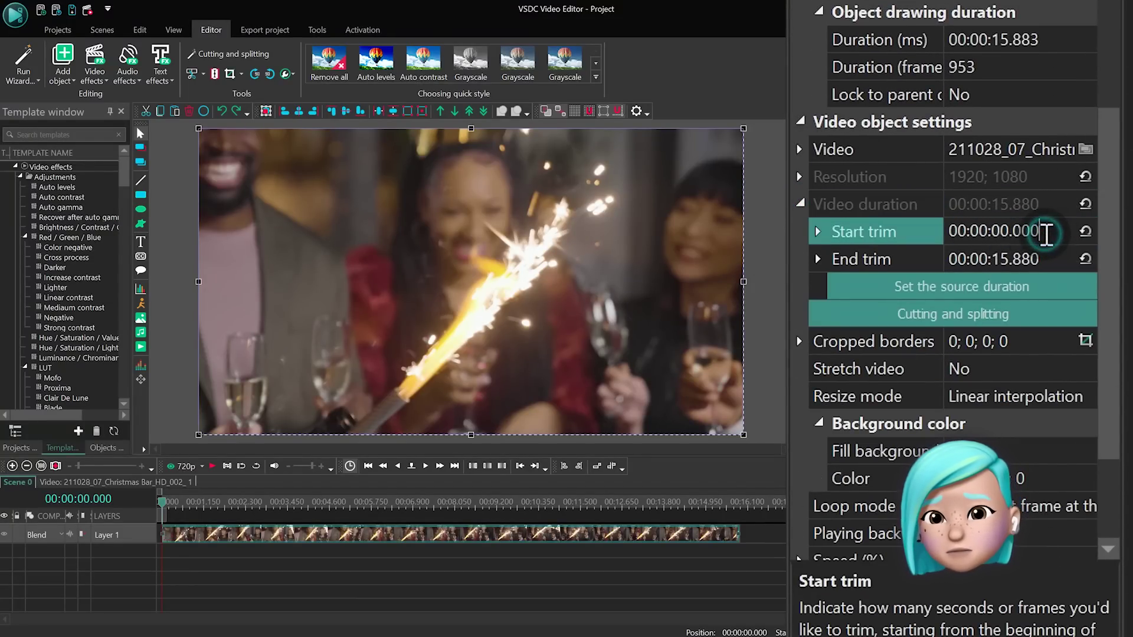
left_click(1002, 232)
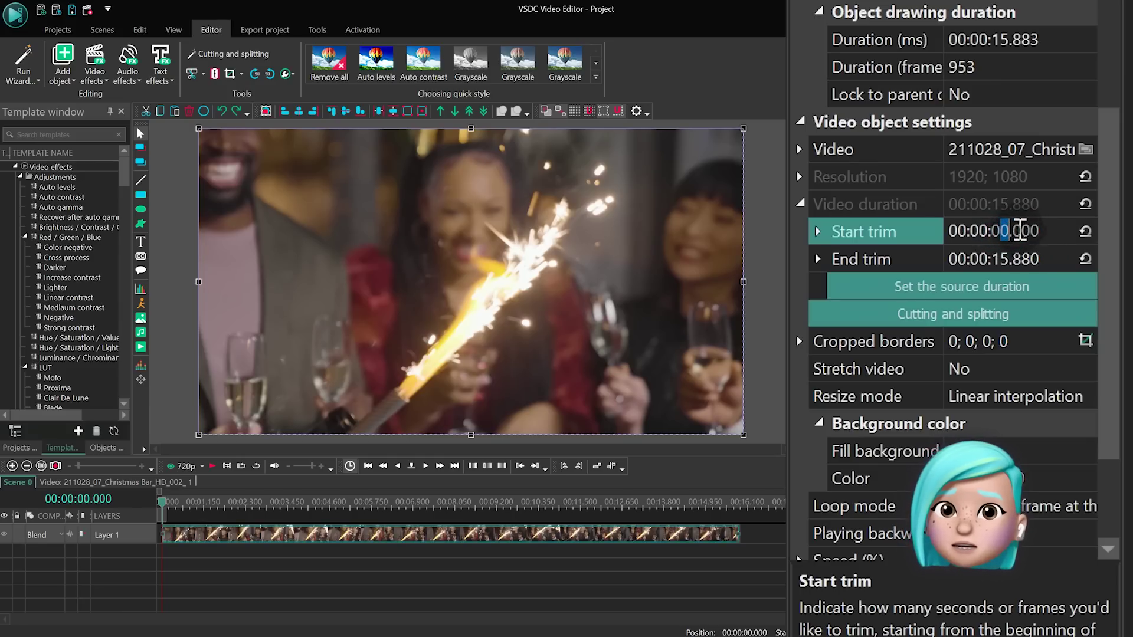
key("Return")
left_click(1012, 260)
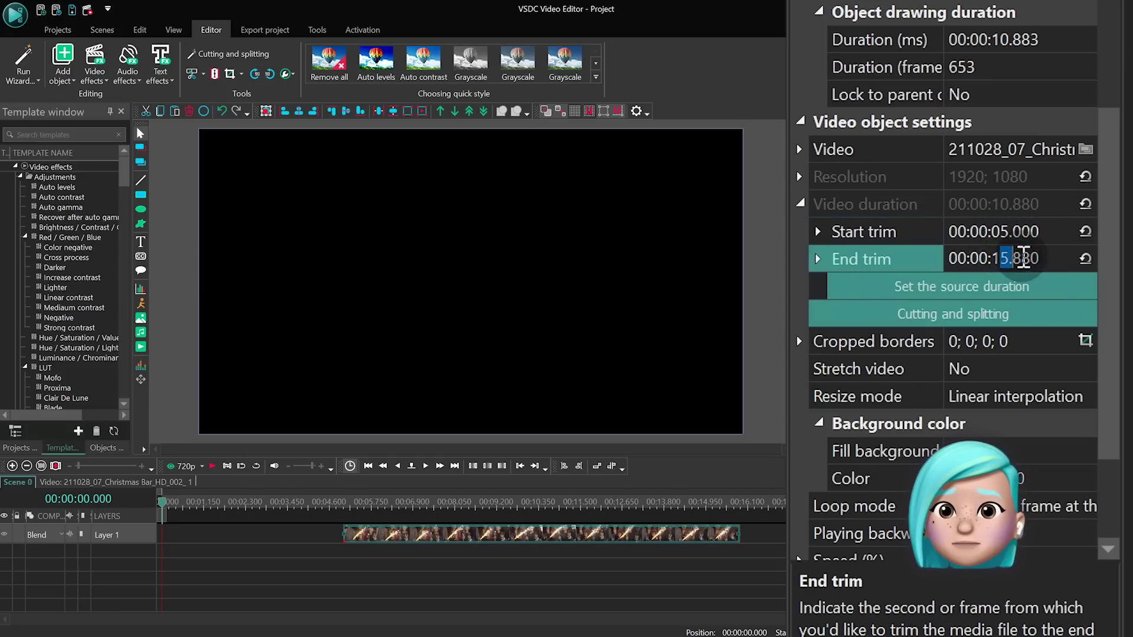
type("000")
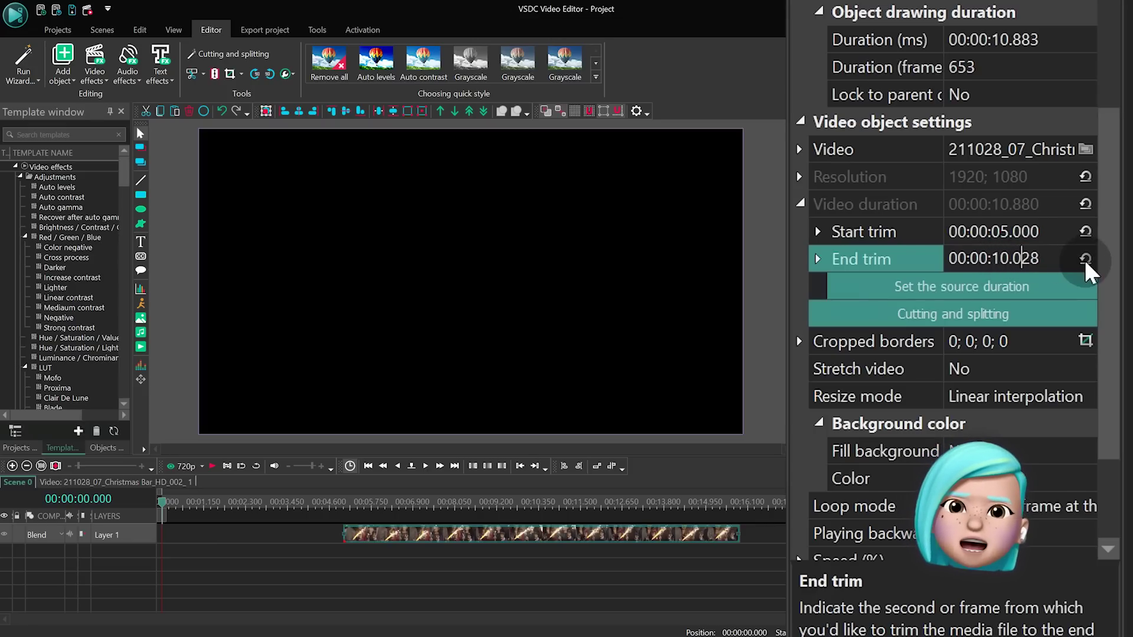
key("Return")
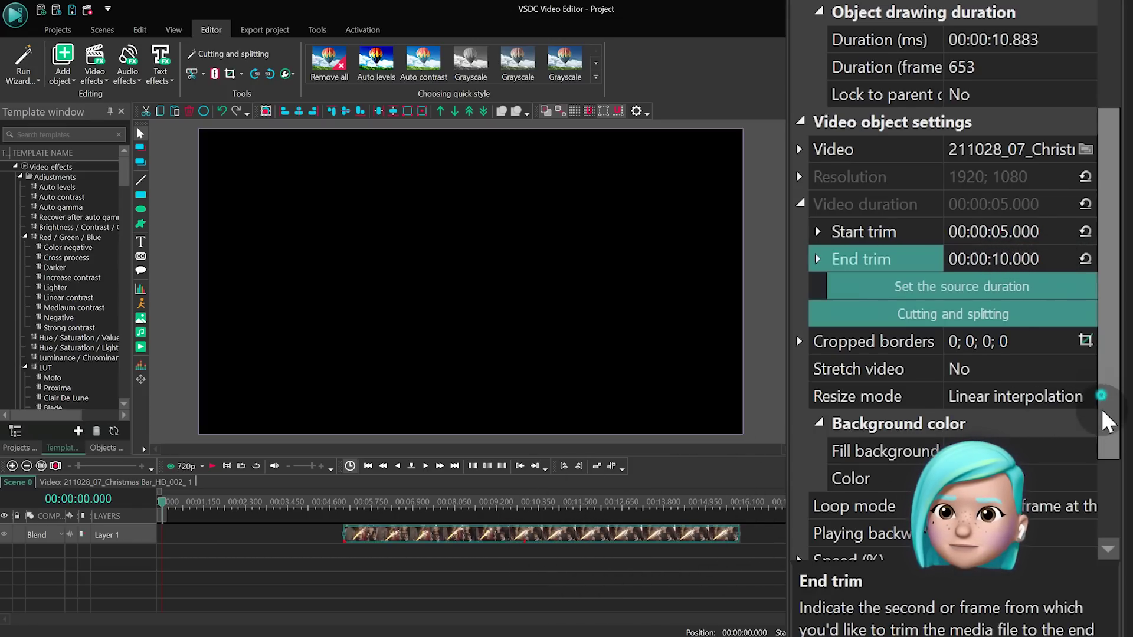
left_click_drag(1102, 397, 1097, 505)
Set the party clip's loop mode to 'Hide the image at the end of the video' and shorten it to its footage end.
left_click(1081, 369)
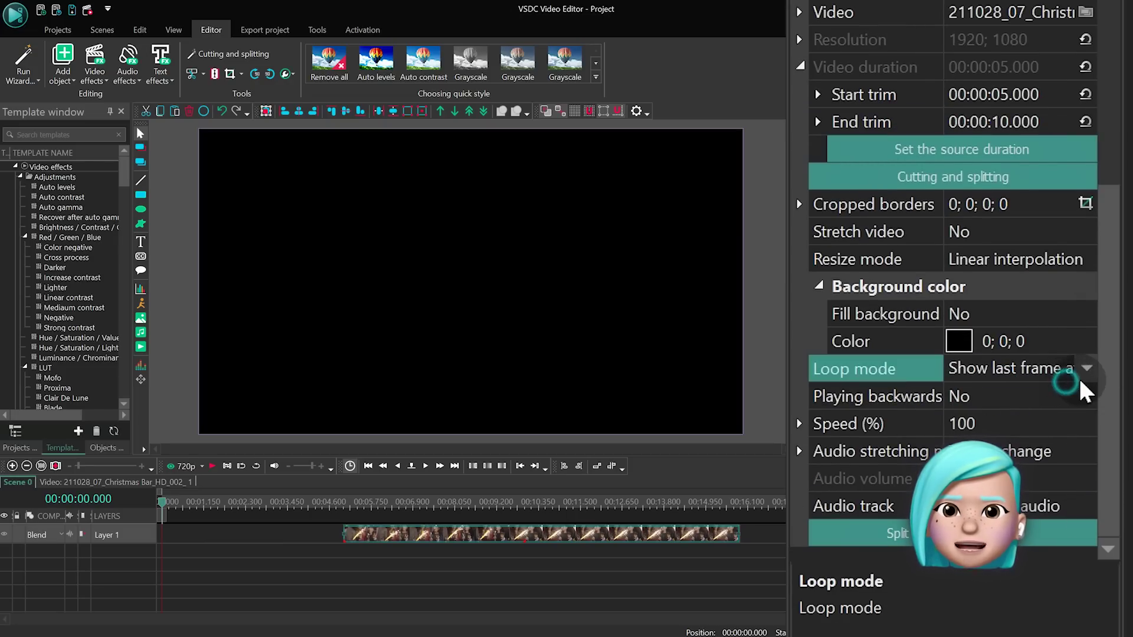
left_click(1087, 369)
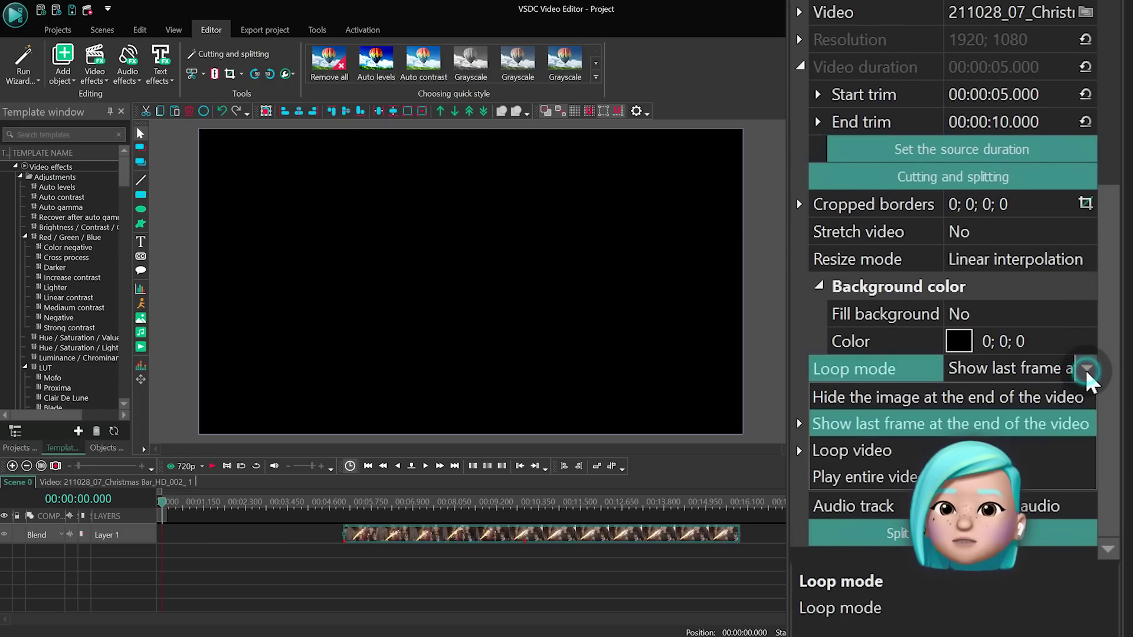
left_click(1065, 397)
left_click(611, 466)
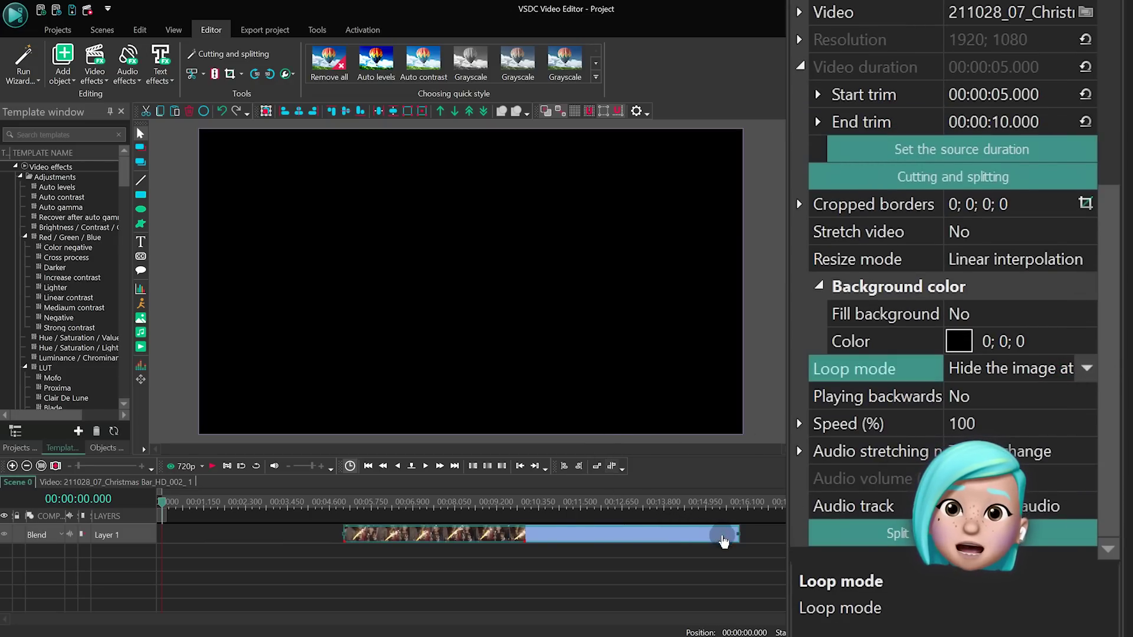
left_click_drag(736, 534, 725, 534)
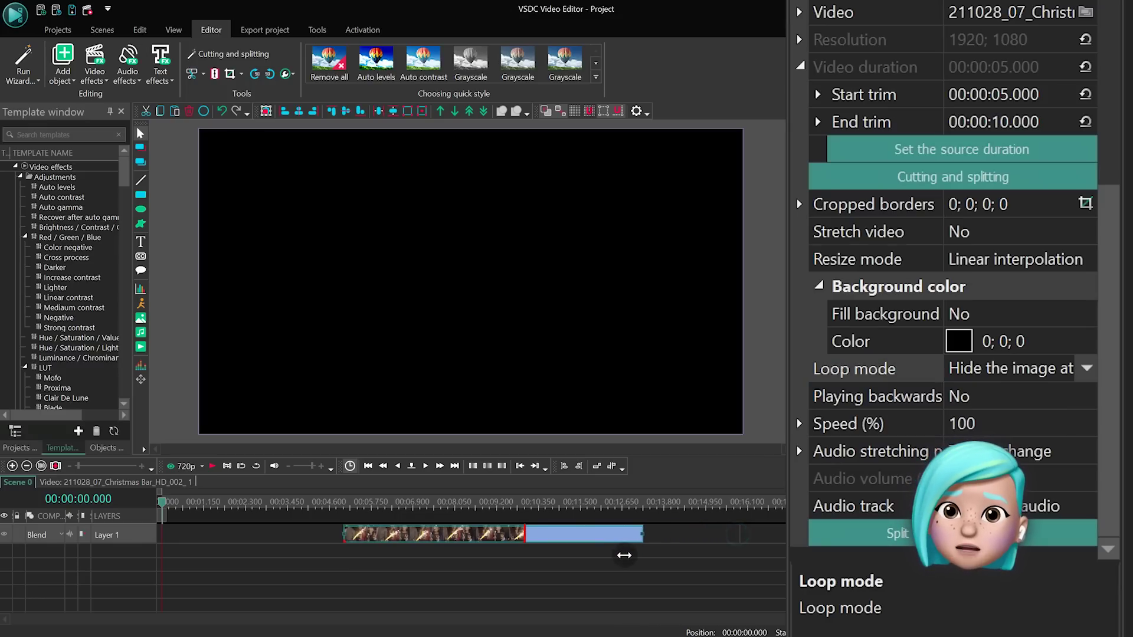